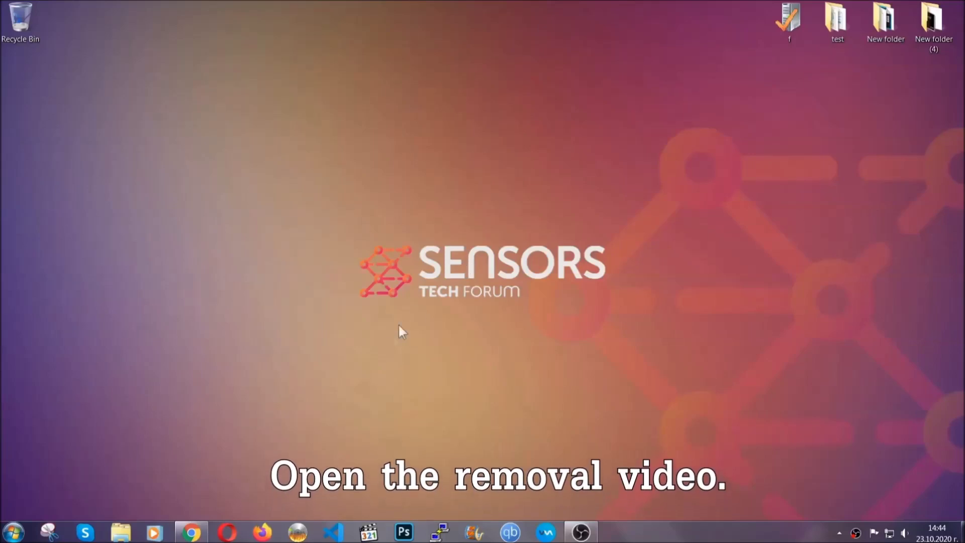
# - Follow the YouTube description's SensorsTechForum link and launch the downloaded SpyHunter-Installer.exe
pyautogui.click(192, 534)
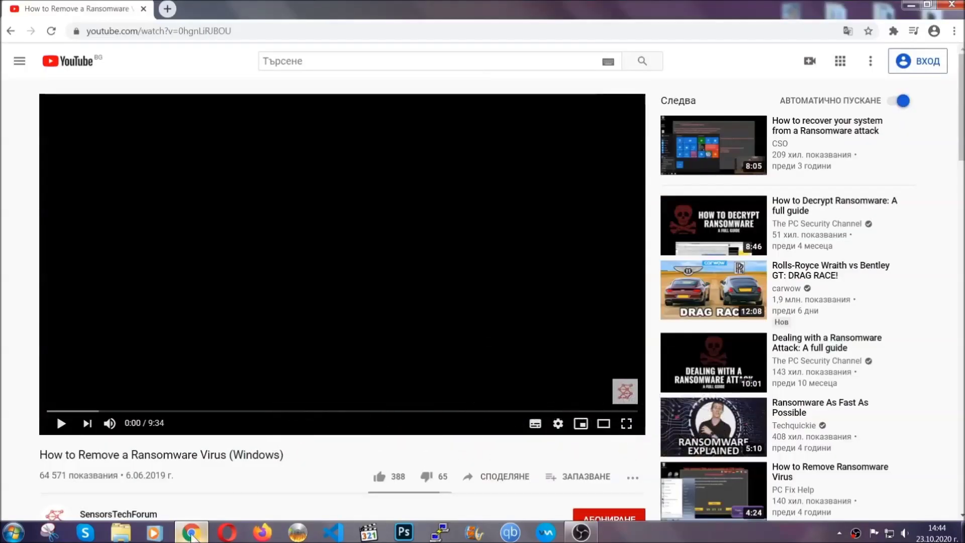
pyautogui.scroll(-4, 176, 409)
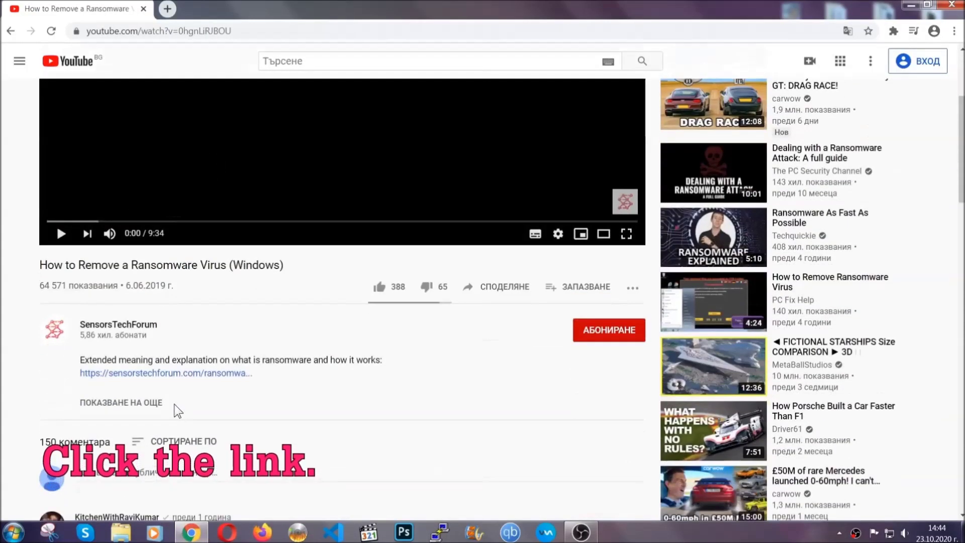
pyautogui.click(192, 374)
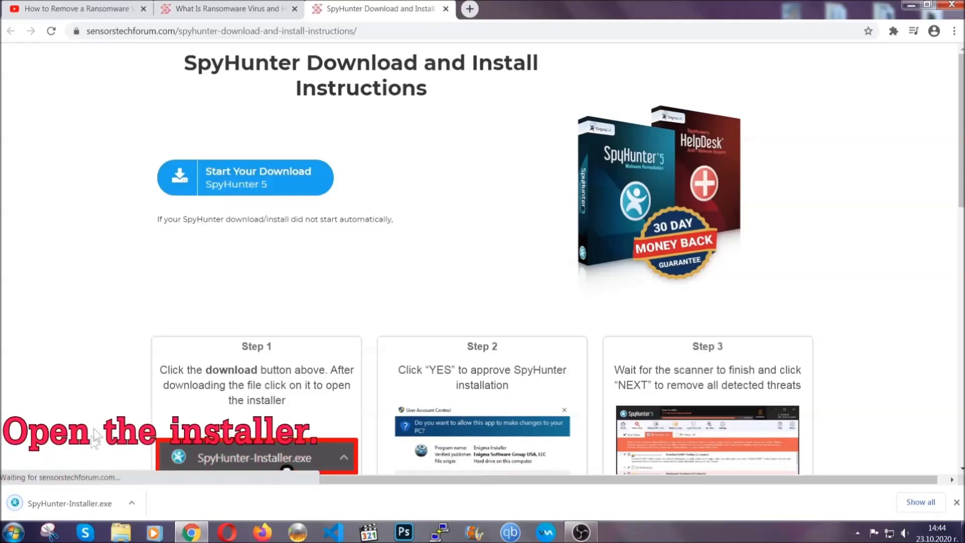
pyautogui.click(68, 501)
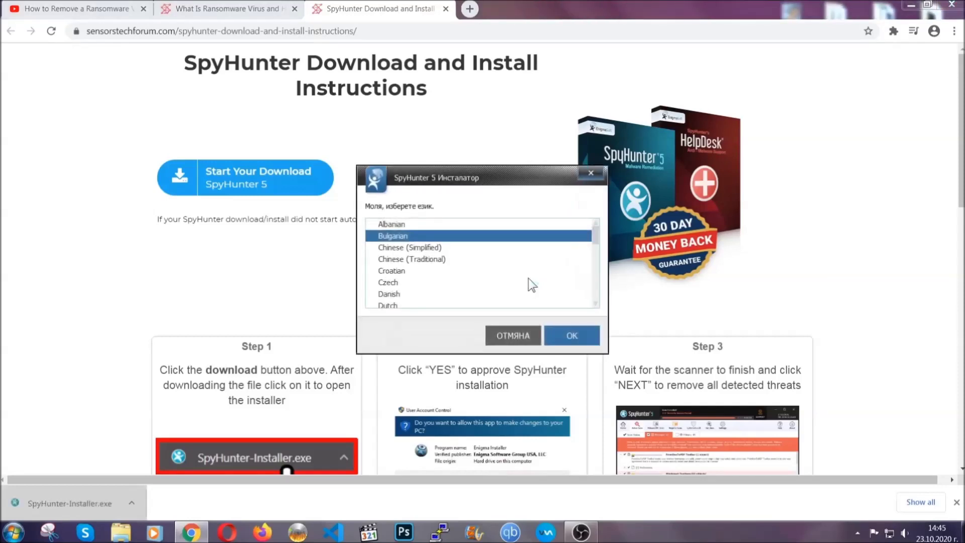
# - Install SpyHunter 5 in English, accepting the EULA and Privacy Policy, and start its scan
pyautogui.scroll(-1, 508, 283)
pyautogui.scroll(-1, 496, 275)
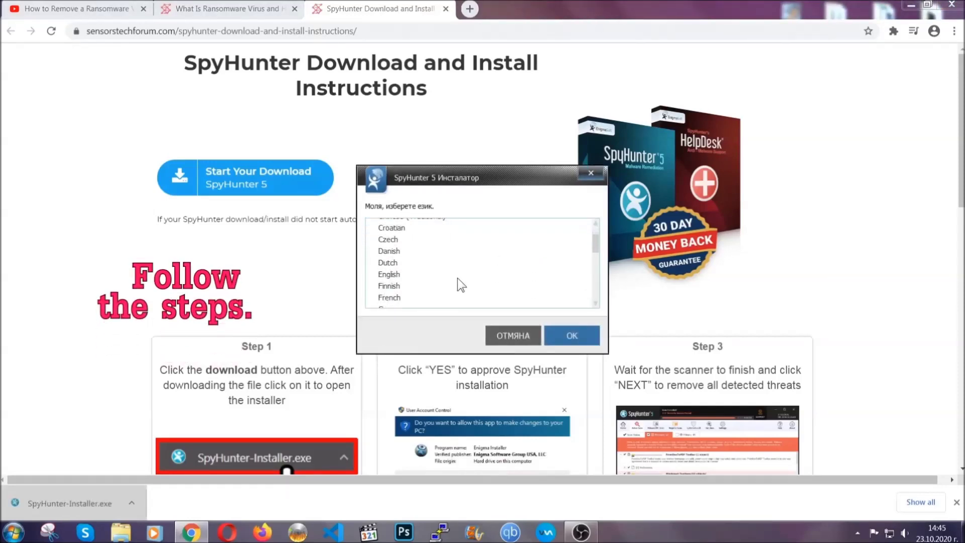
pyautogui.click(456, 275)
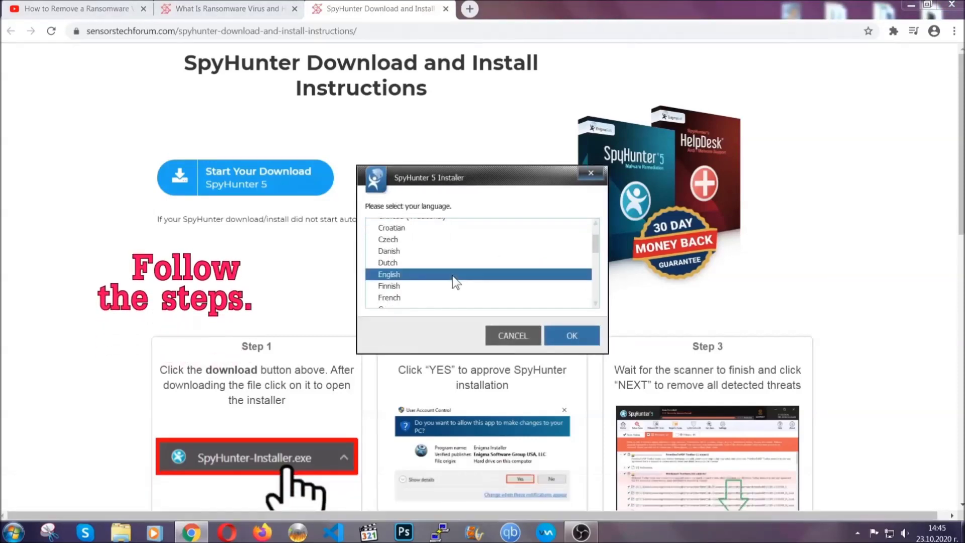
pyautogui.click(562, 335)
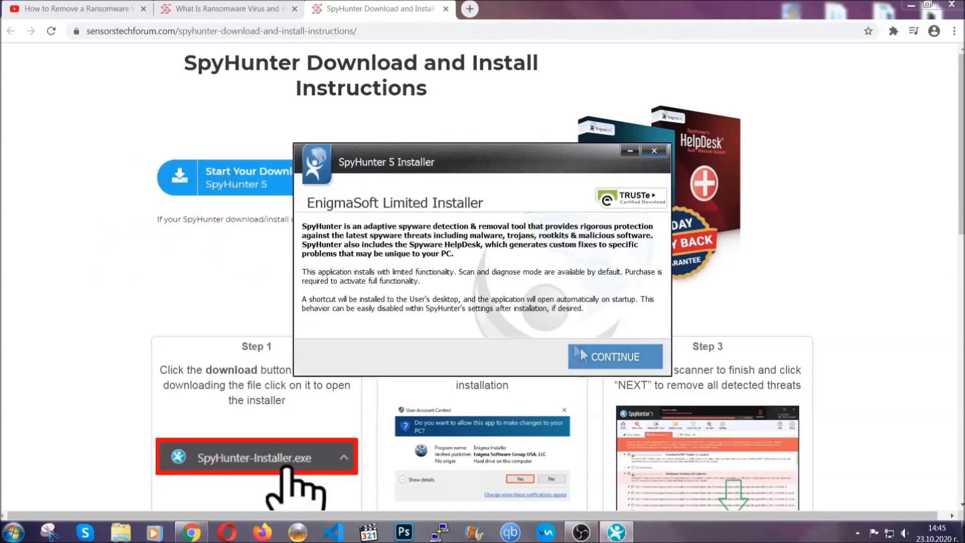
pyautogui.click(581, 352)
pyautogui.click(554, 325)
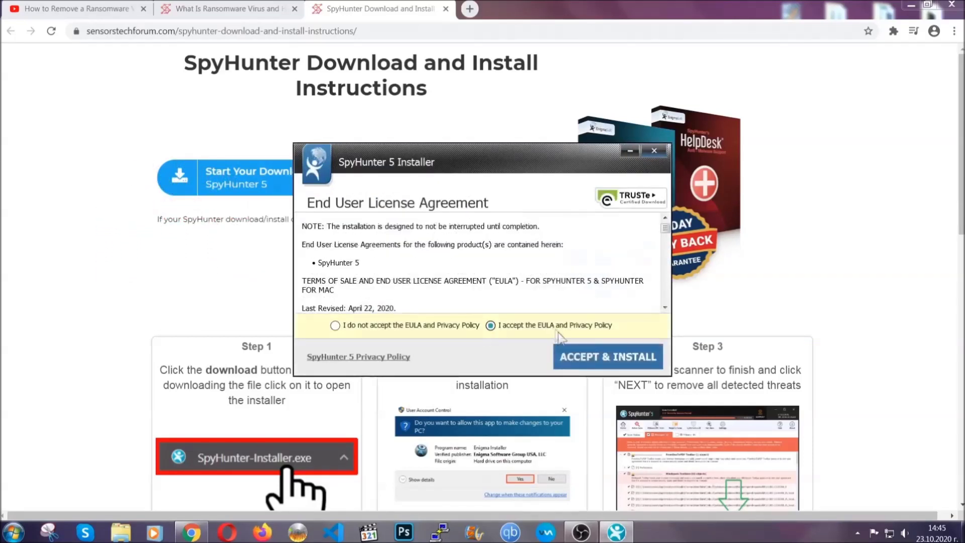
pyautogui.click(576, 356)
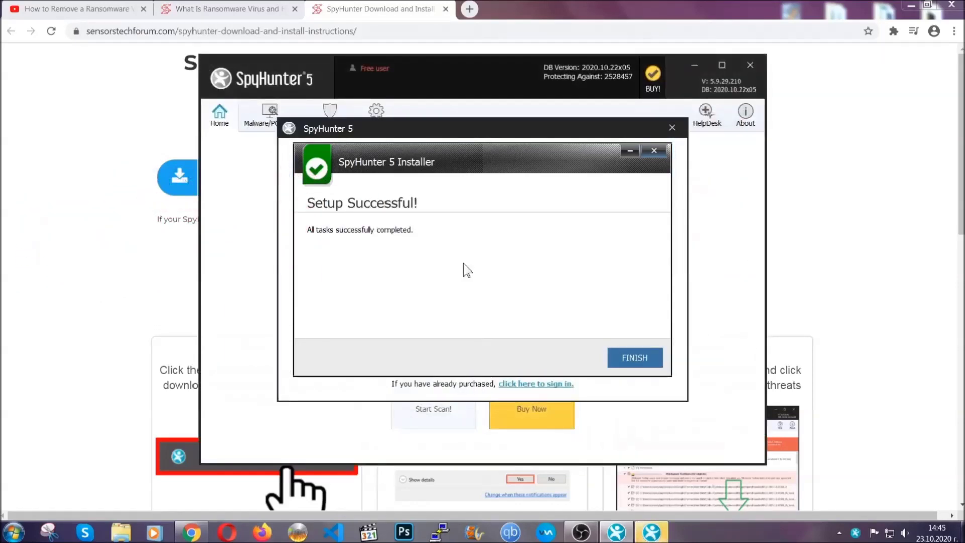
pyautogui.click(620, 359)
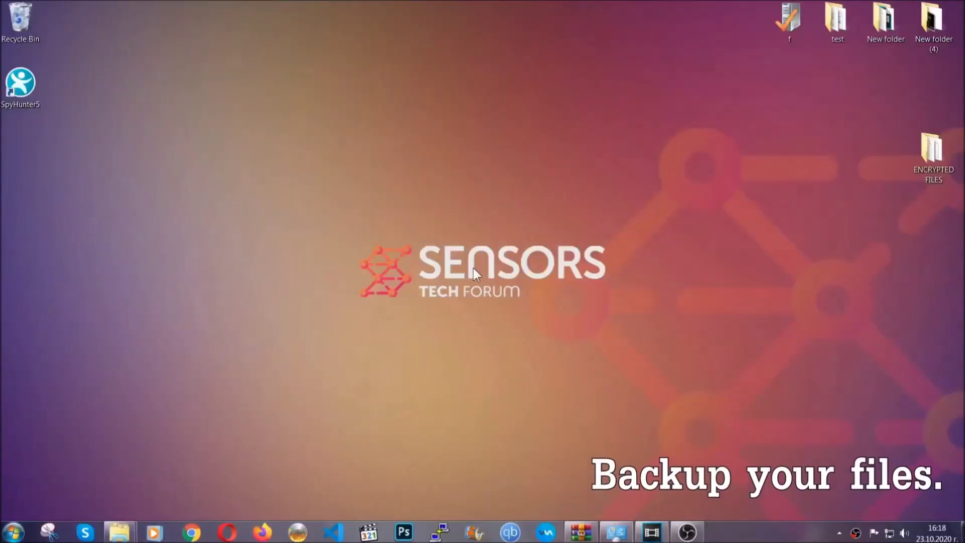
# - Copy all six .efji files from the ENCRYPTED FILES folder
pyautogui.doubleClick(927, 155)
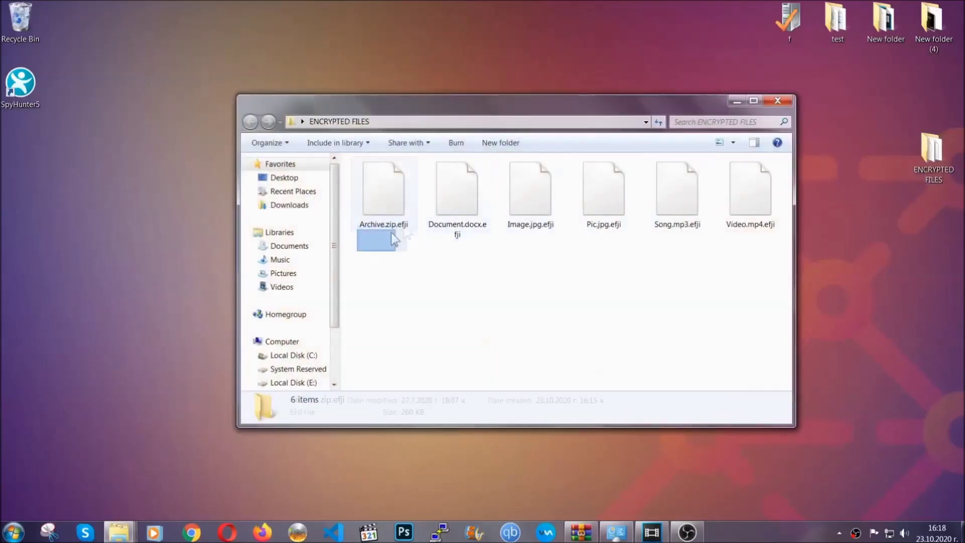
pyautogui.moveTo(391, 232); pyautogui.dragTo(755, 179)
pyautogui.rightClick(755, 179)
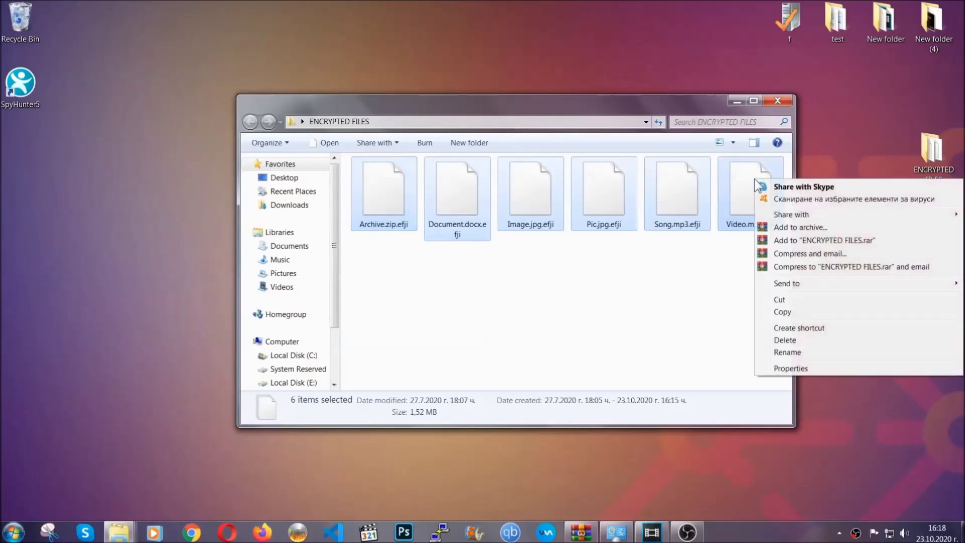
pyautogui.click(781, 312)
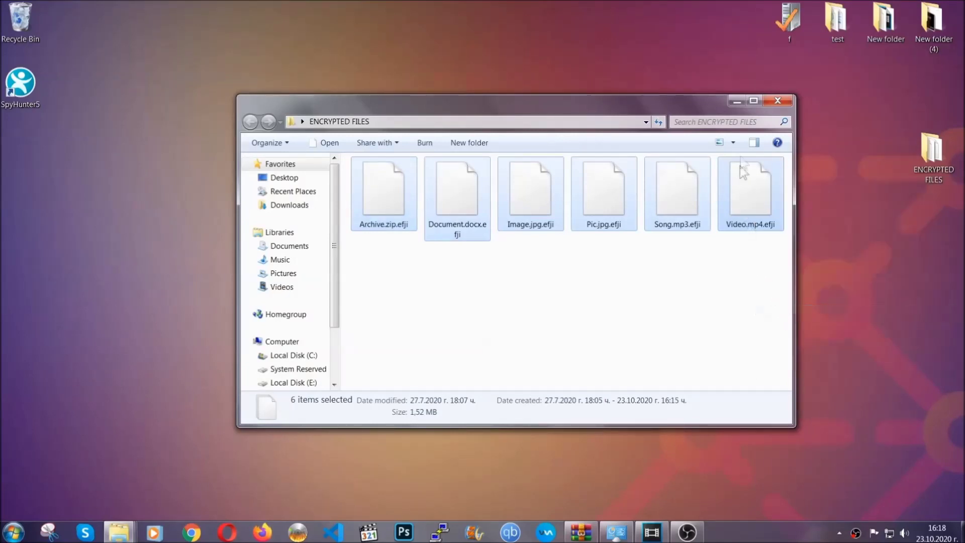
pyautogui.click(737, 102)
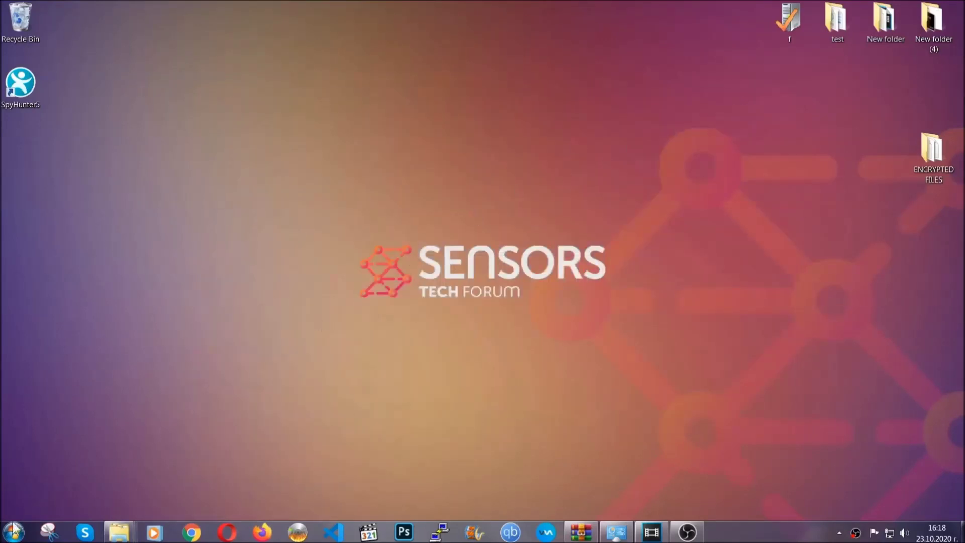
# - Paste the six files onto FLASH DRIVE (H:) and close the drive window
pyautogui.click(13, 531)
pyautogui.click(183, 378)
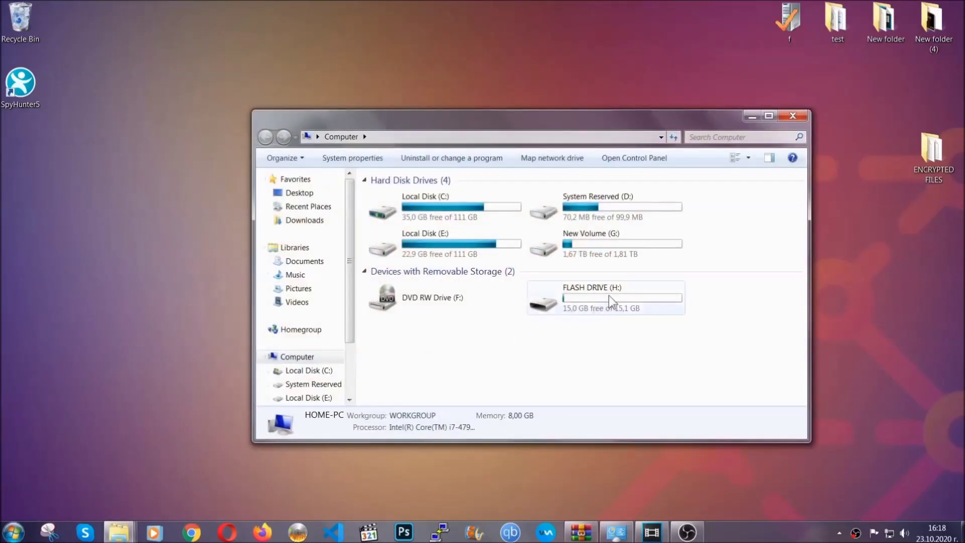
pyautogui.doubleClick(608, 294)
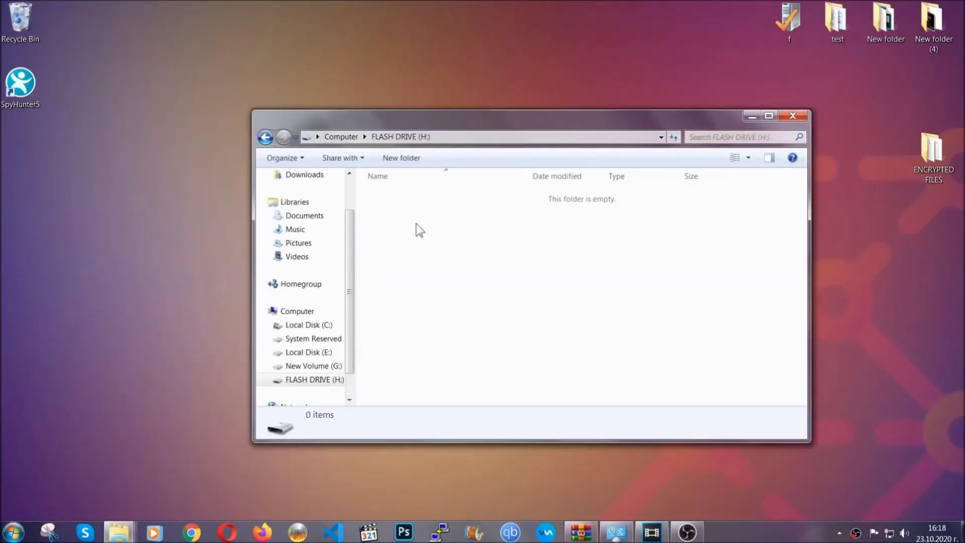
pyautogui.rightClick(417, 224)
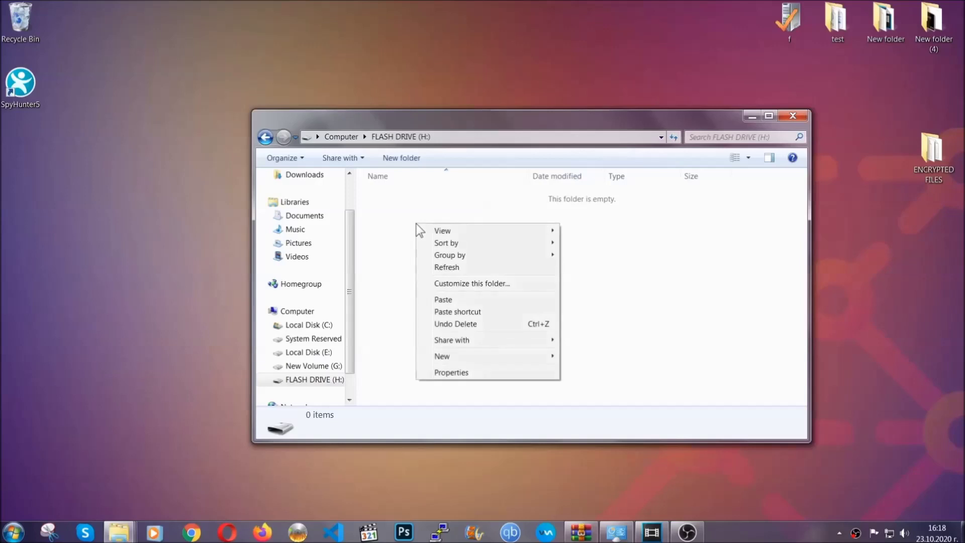
pyautogui.click(443, 299)
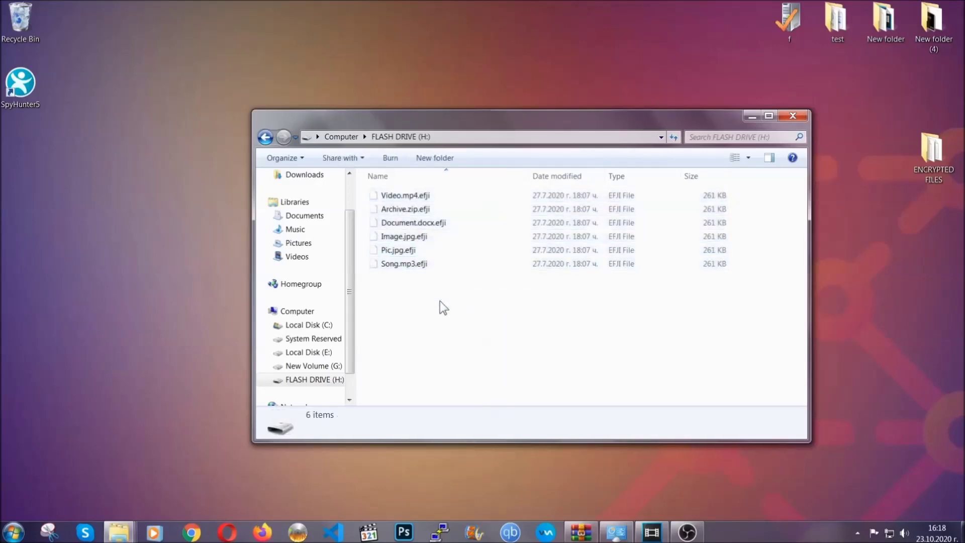
pyautogui.click(793, 116)
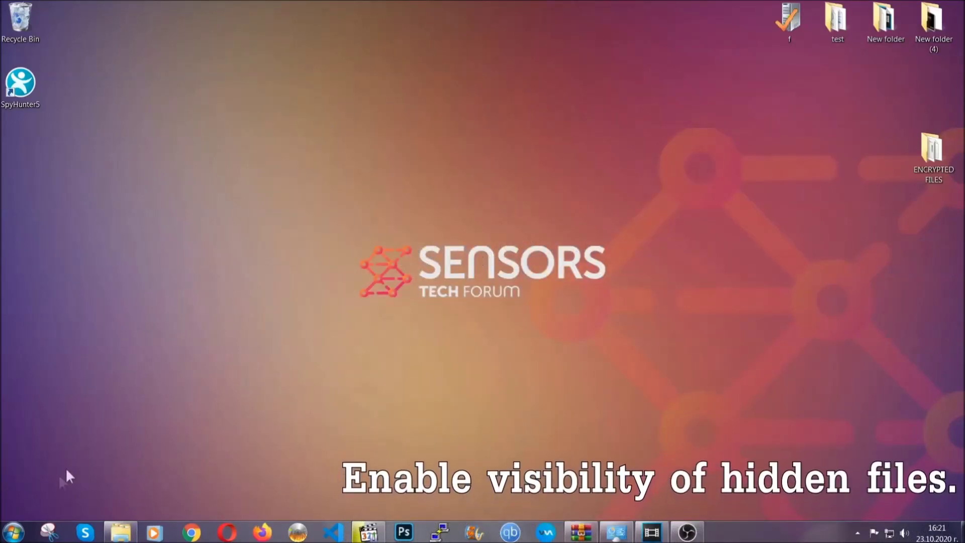
# - Find the hidden-files setting and enable 'Show hidden files, folders, and drives', then Apply and OK
pyautogui.click(13, 532)
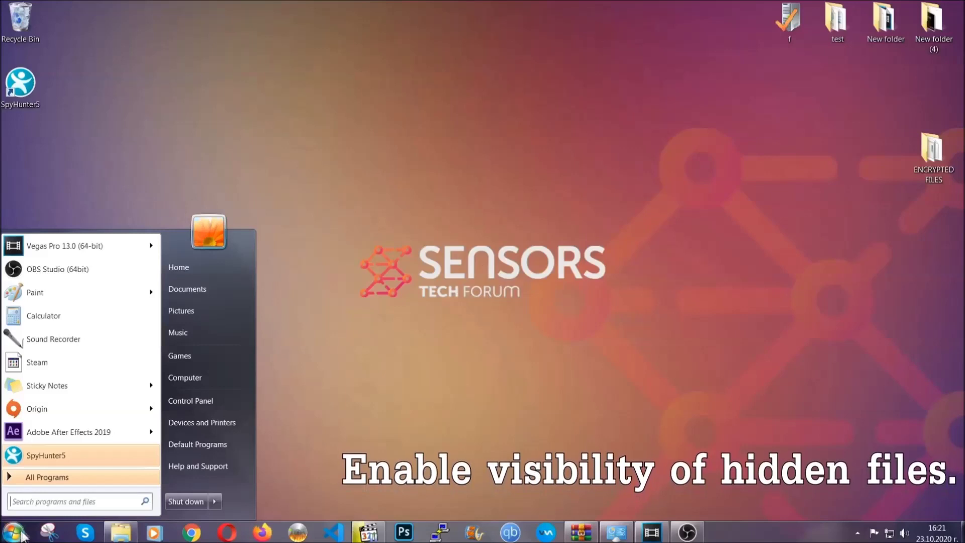
pyautogui.click(41, 492)
pyautogui.write('s')
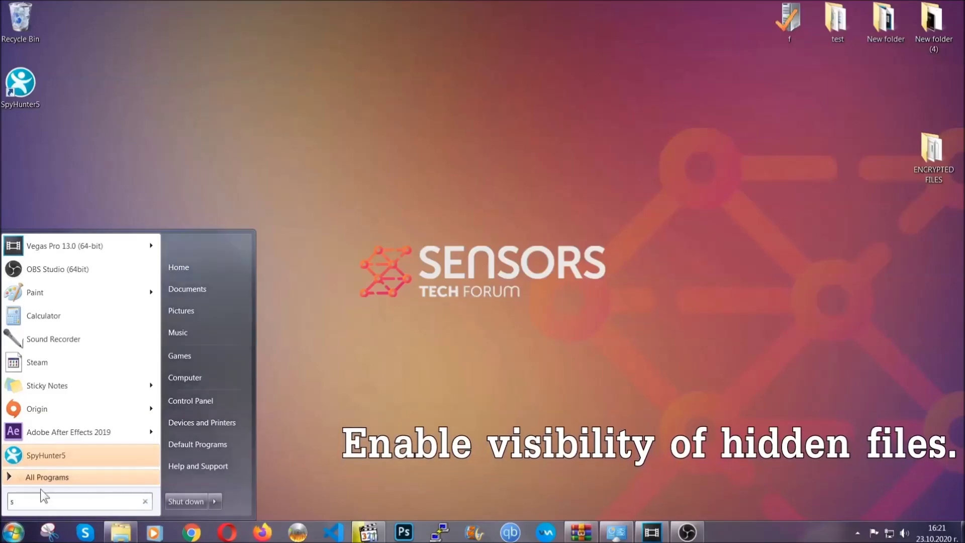
pyautogui.write('howh')
pyautogui.press('BackSpace')
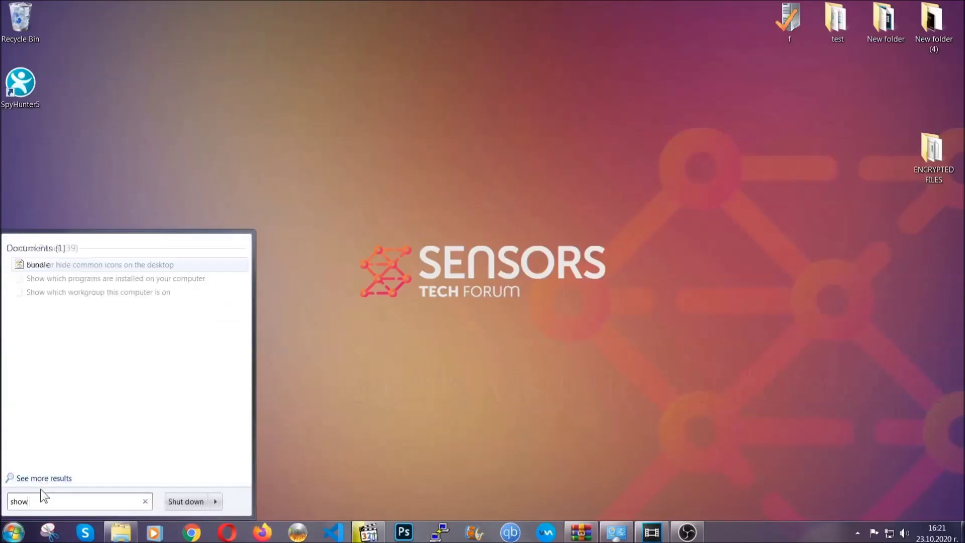
pyautogui.write(' hidden files')
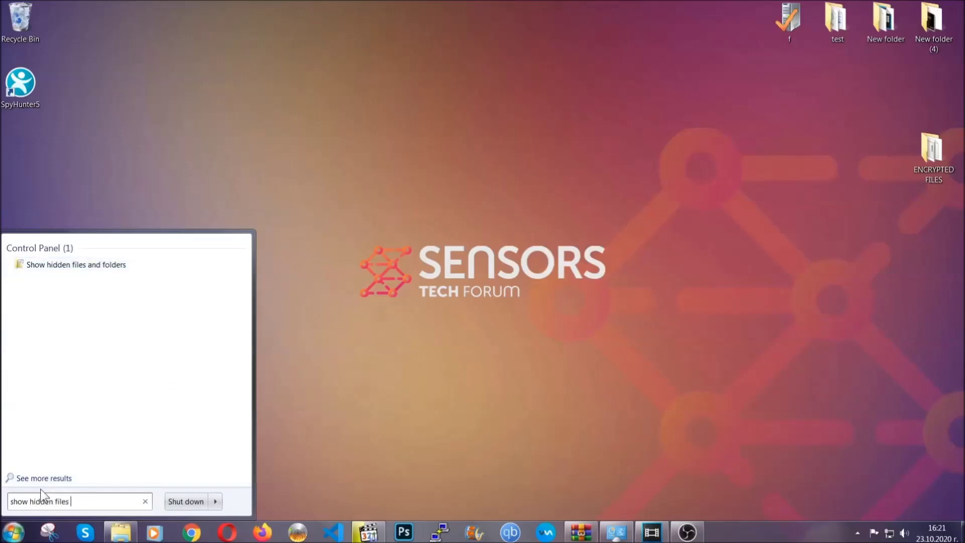
pyautogui.write(' and folders')
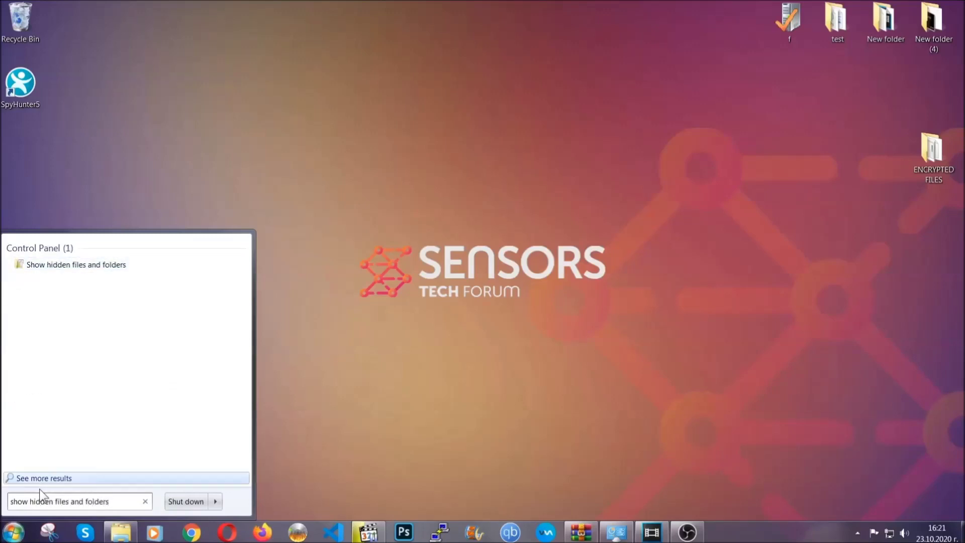
pyautogui.click(114, 267)
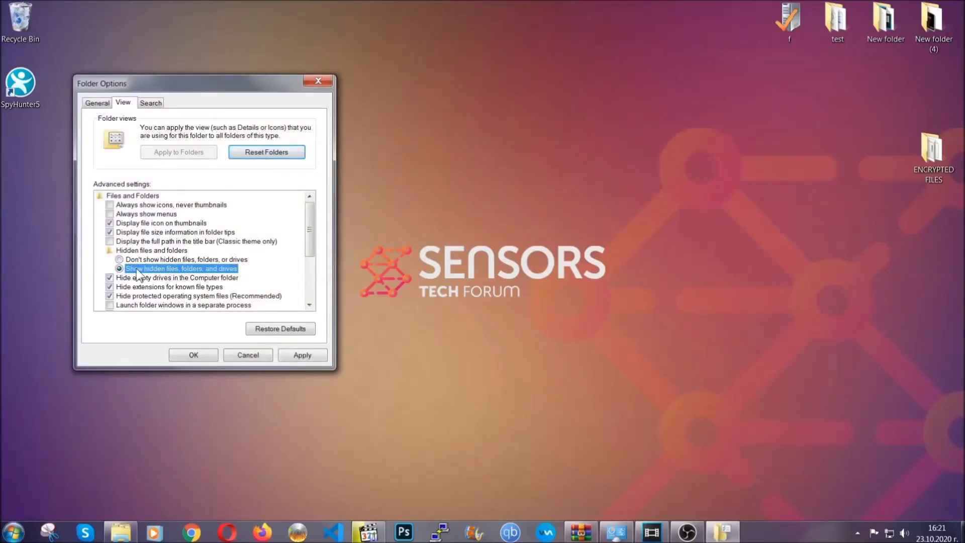
pyautogui.click(300, 358)
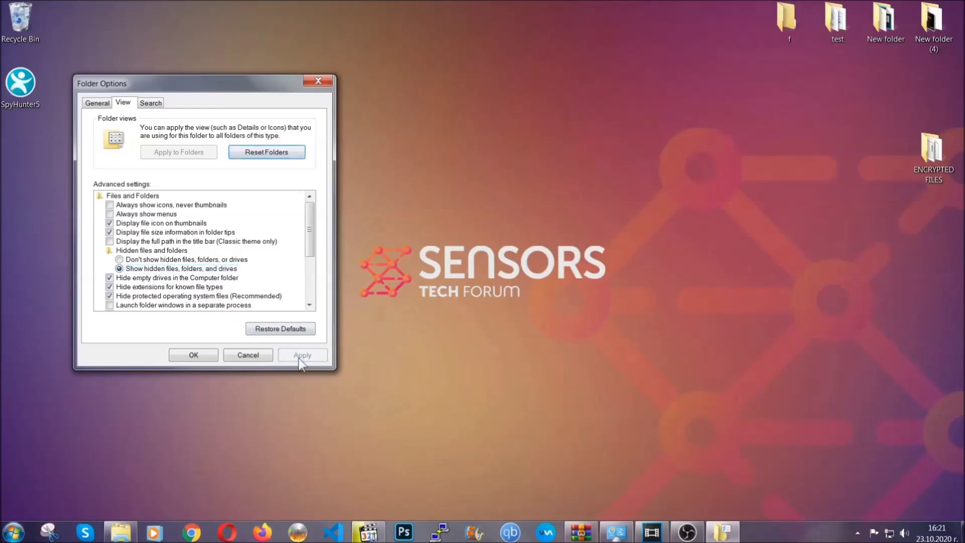
pyautogui.click(193, 355)
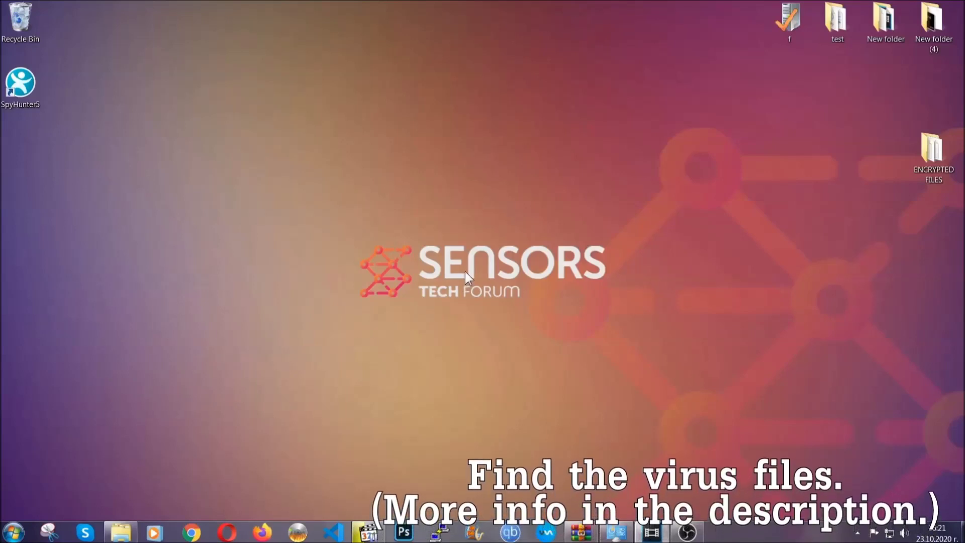
# - Open Computer and search it for 'extension:exe Example Virus Name'
pyautogui.click(13, 531)
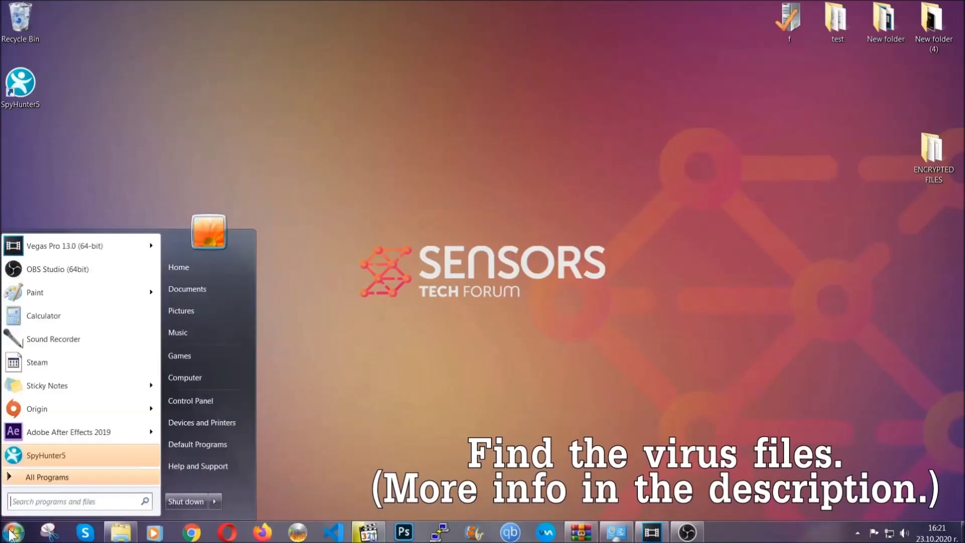
pyautogui.click(198, 376)
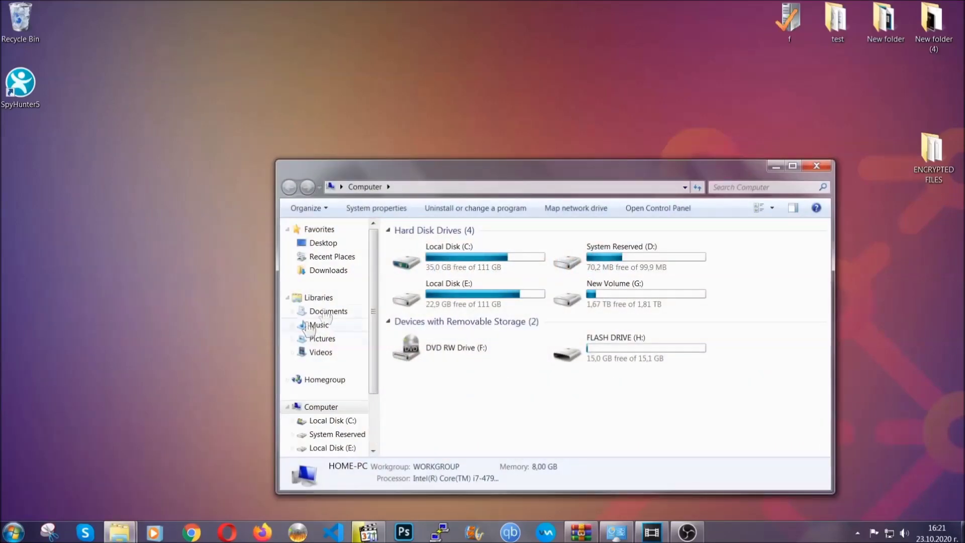
pyautogui.moveTo(527, 177); pyautogui.dragTo(463, 134)
pyautogui.write('files')
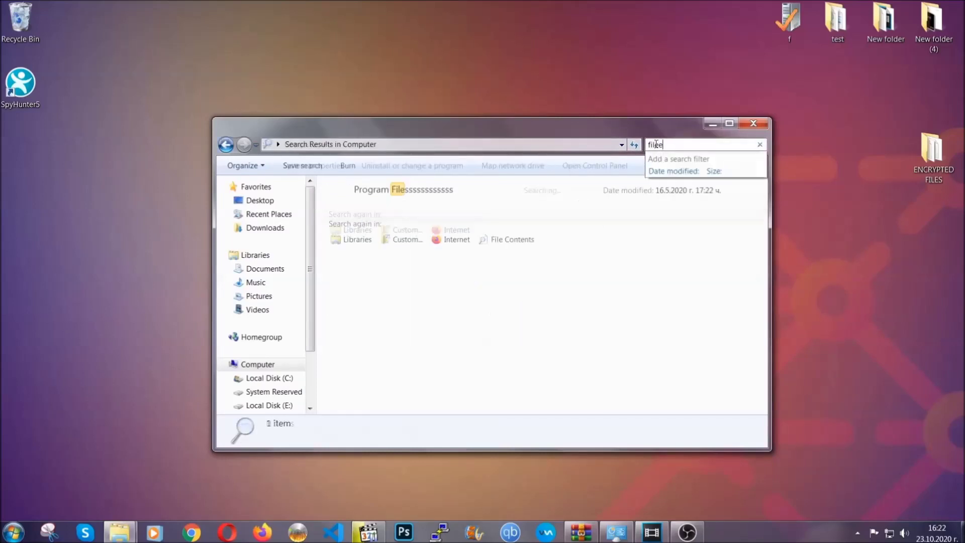
pyautogui.write('extension:exe ')
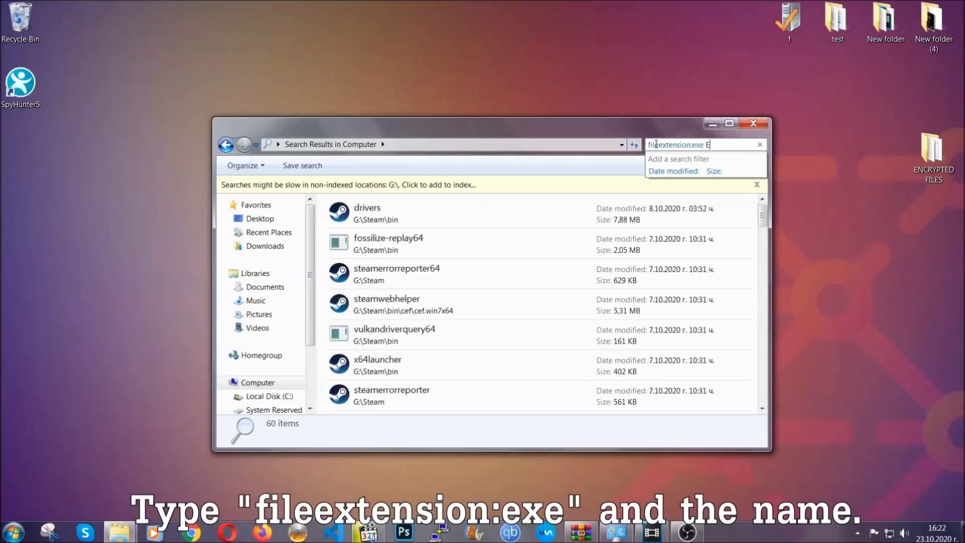
pyautogui.write('Exampl')
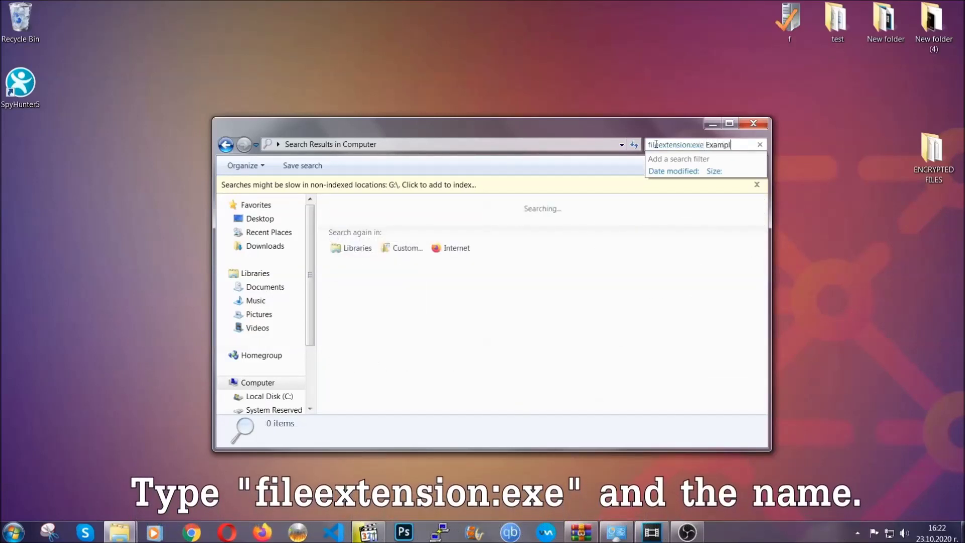
pyautogui.write('e Virus Name')
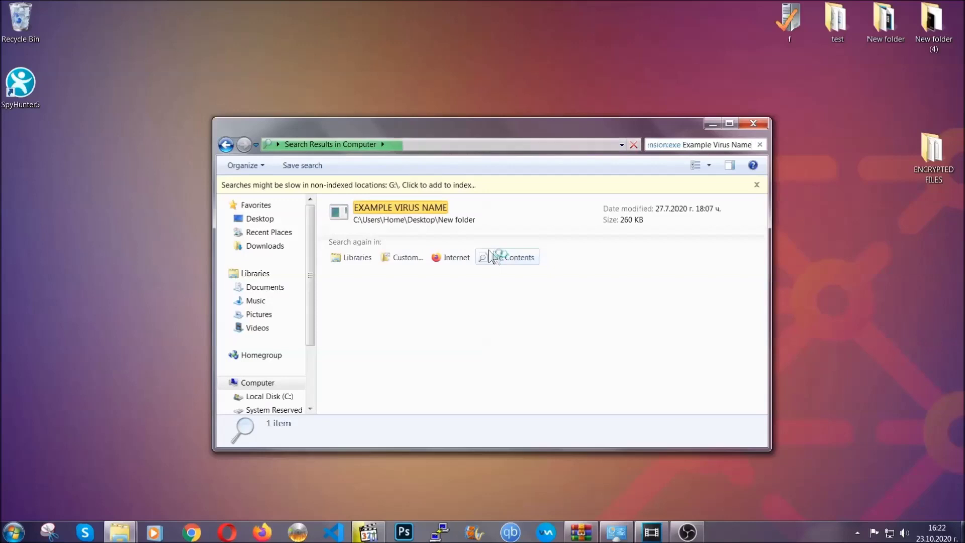
# - Delete the EXAMPLE VIRUS NAME result to the Recycle Bin and close the window
pyautogui.click(422, 206)
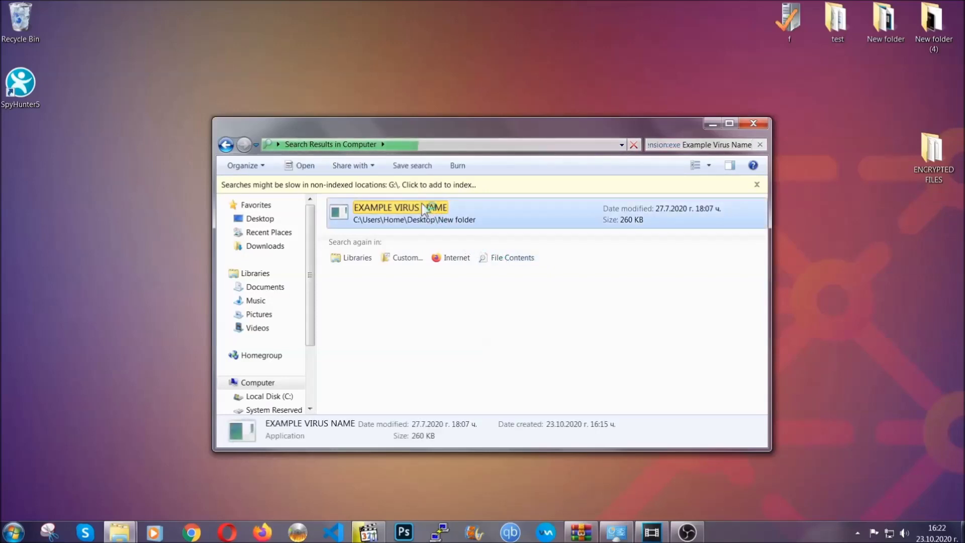
pyautogui.rightClick(423, 211)
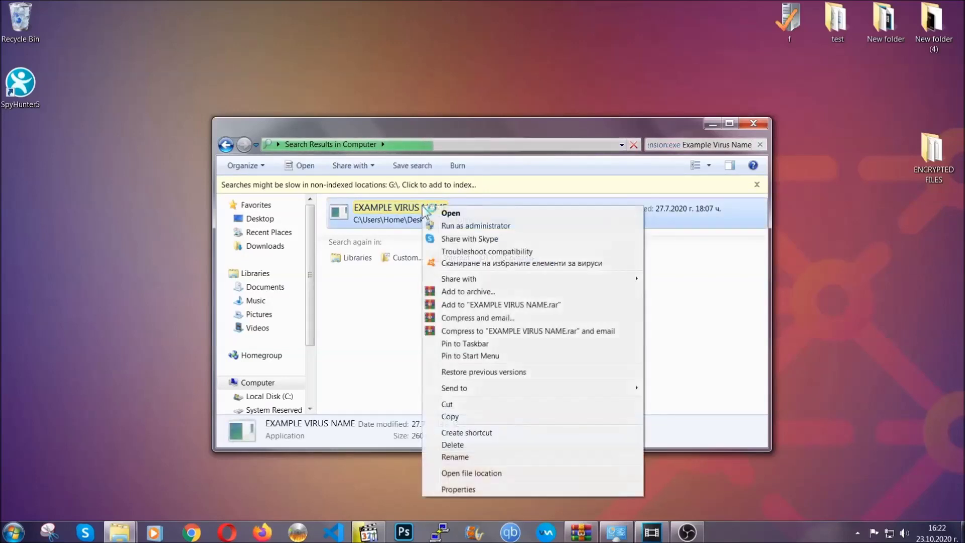
pyautogui.click(465, 444)
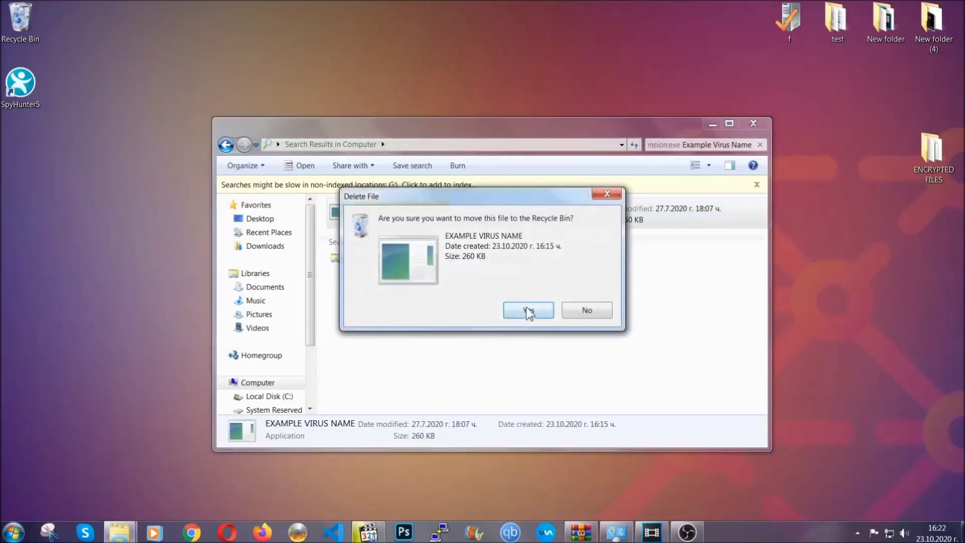
pyautogui.click(528, 311)
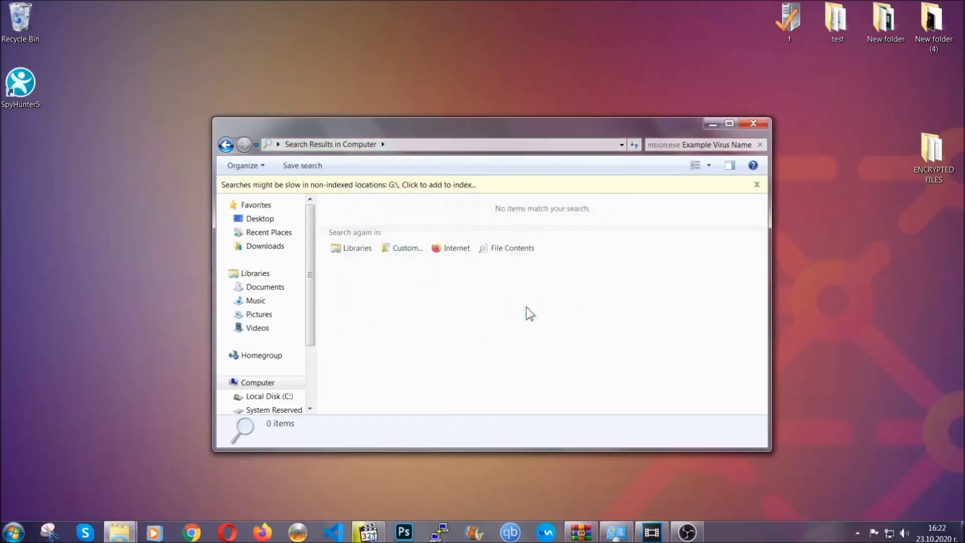
pyautogui.click(754, 124)
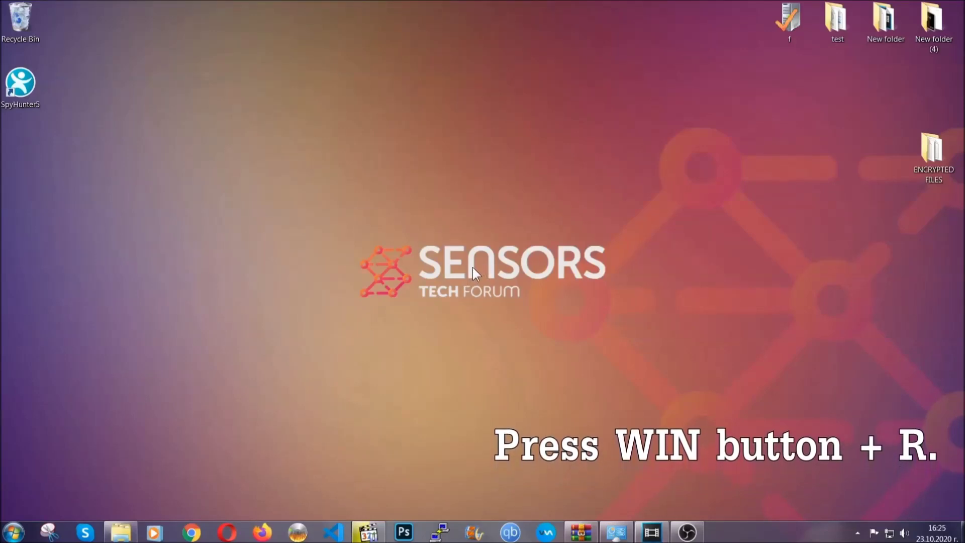
# - Run REGEDIT from the Win+R dialog in place of the prefilled cmd
pyautogui.press('super+r')
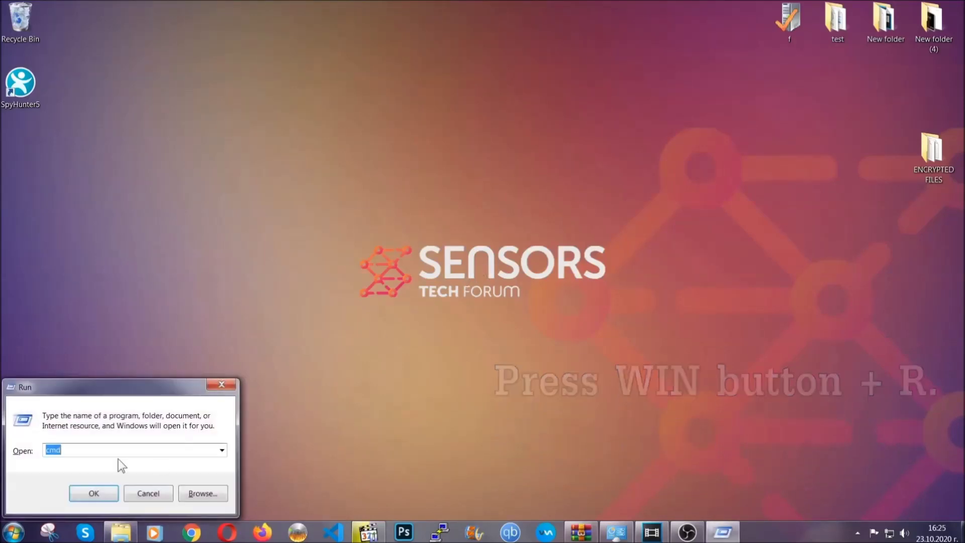
pyautogui.click(91, 457)
pyautogui.press('BackSpace')
pyautogui.press('BackSpace')
pyautogui.press('BackSpace')
pyautogui.write('REGEDIT')
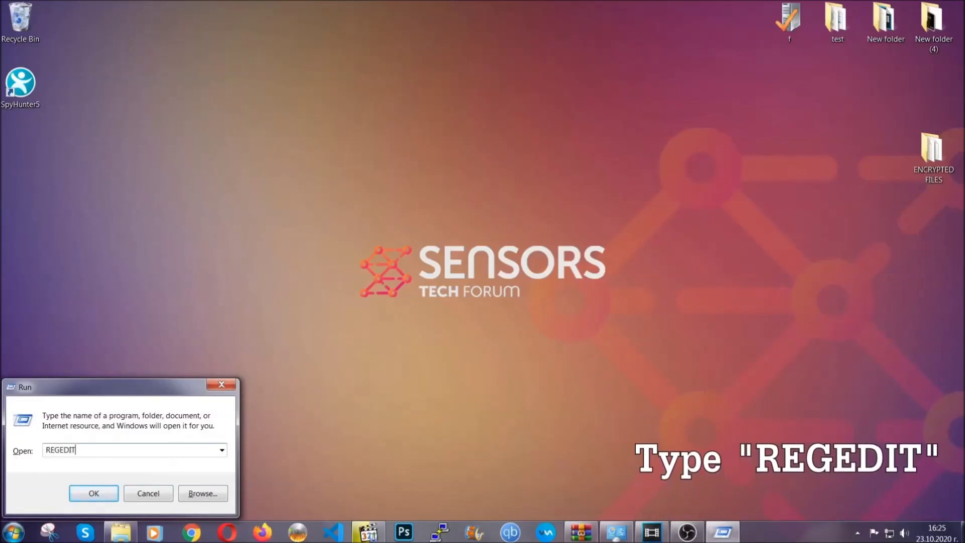
pyautogui.click(83, 491)
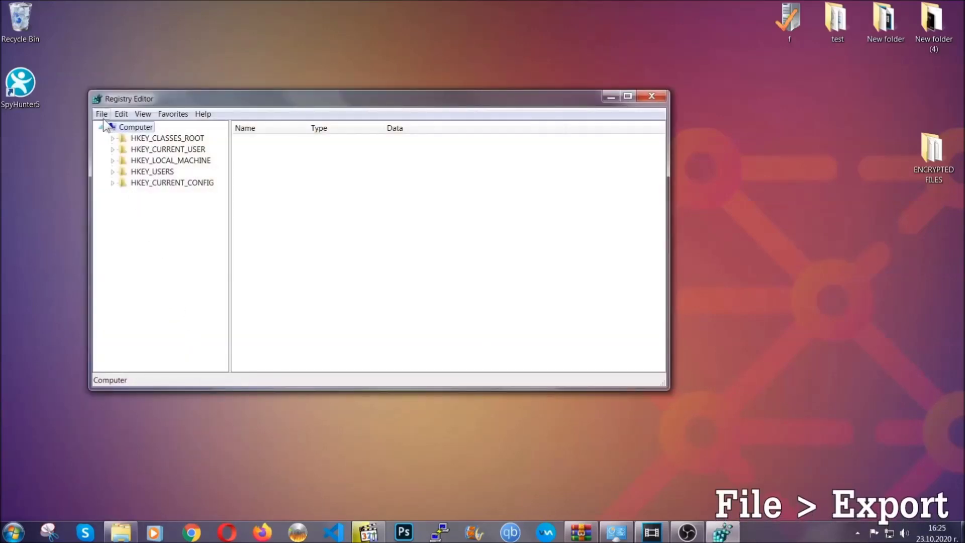
# - Export the whole registry as BACKUP to the desktop via File > Export
pyautogui.click(102, 114)
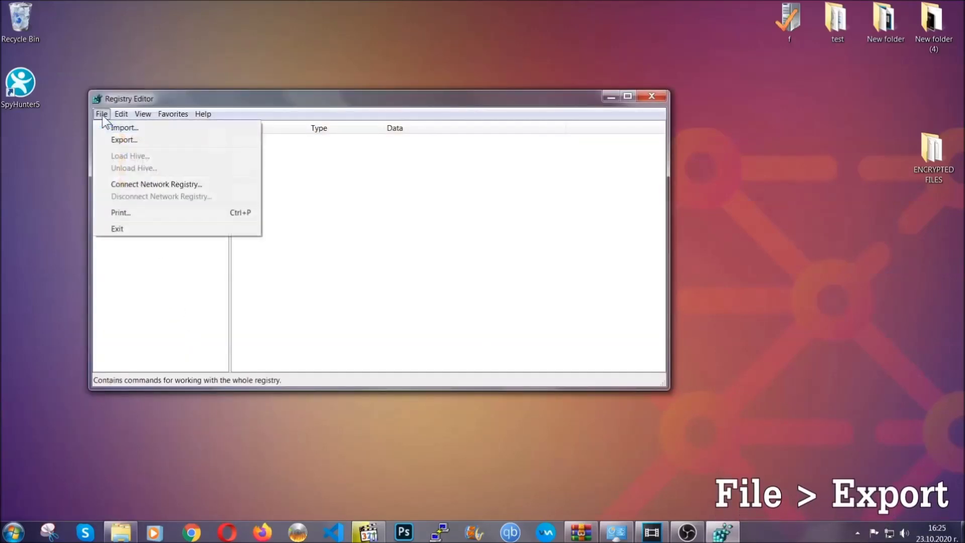
pyautogui.click(125, 139)
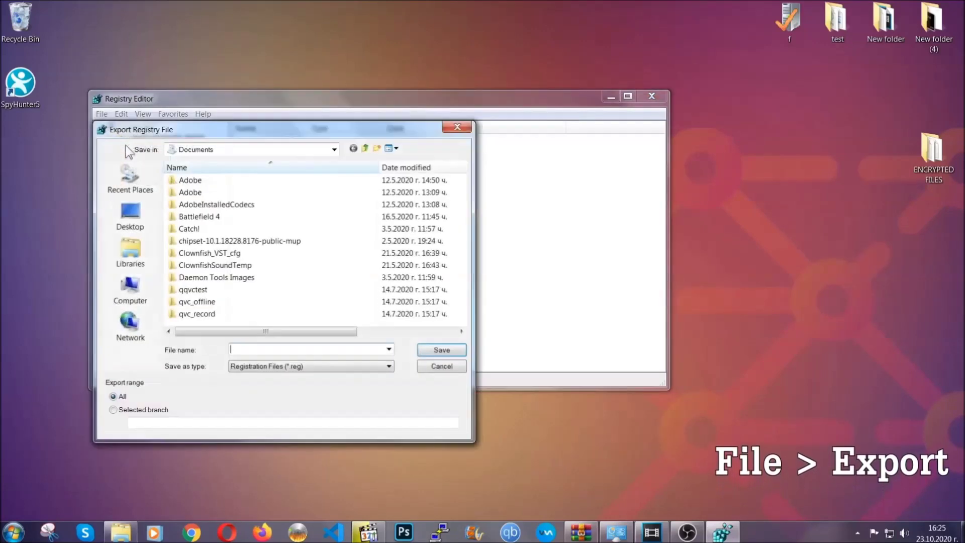
pyautogui.click(126, 216)
pyautogui.write('BACKUP')
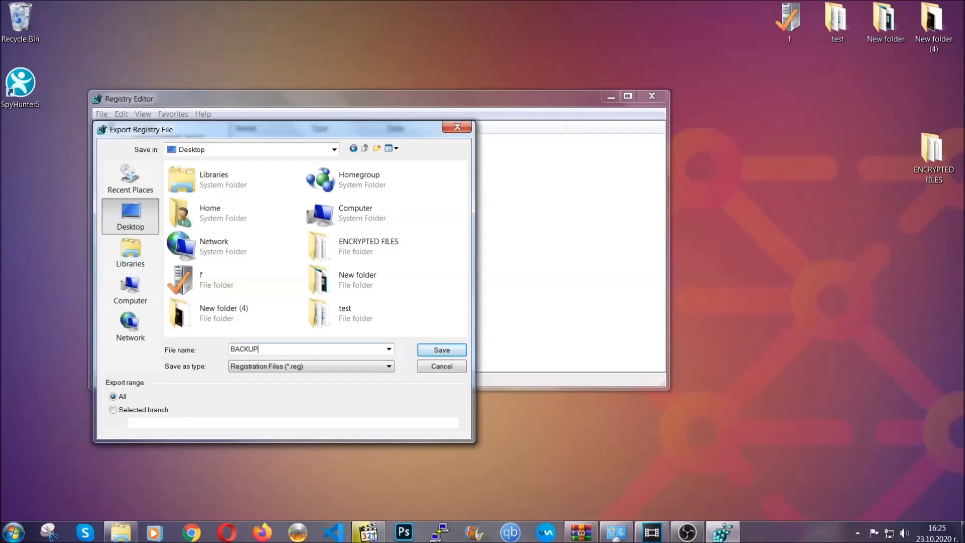
pyautogui.click(436, 351)
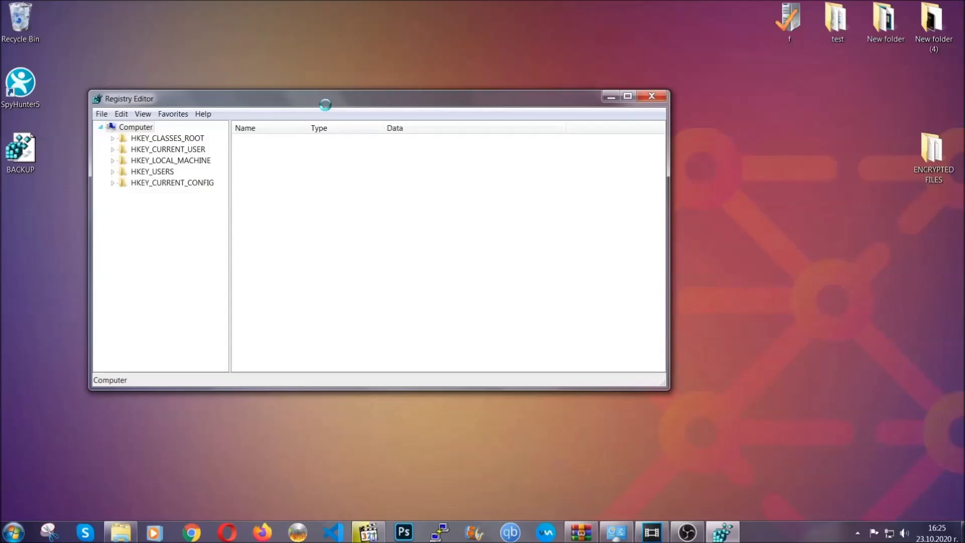
pyautogui.moveTo(324, 105); pyautogui.dragTo(420, 135)
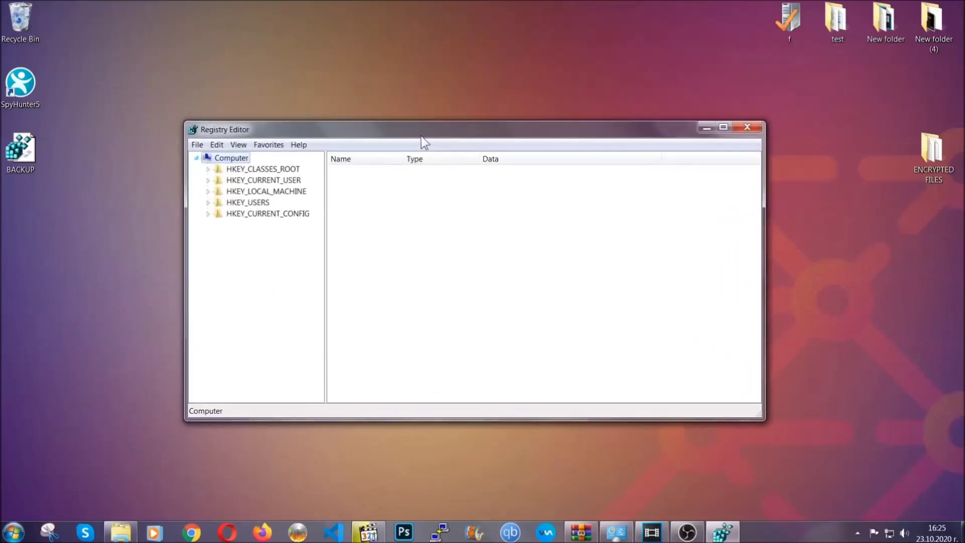
pyautogui.click(197, 146)
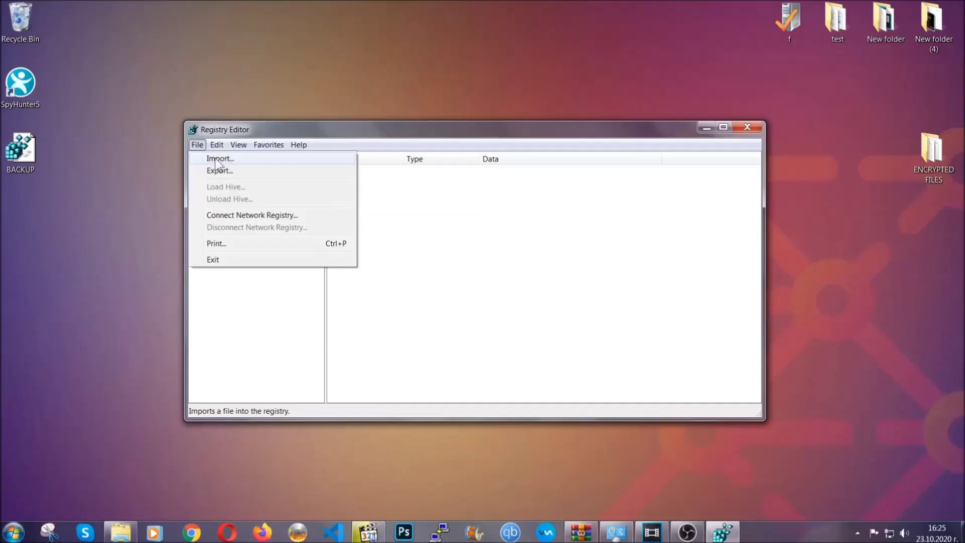
pyautogui.click(198, 145)
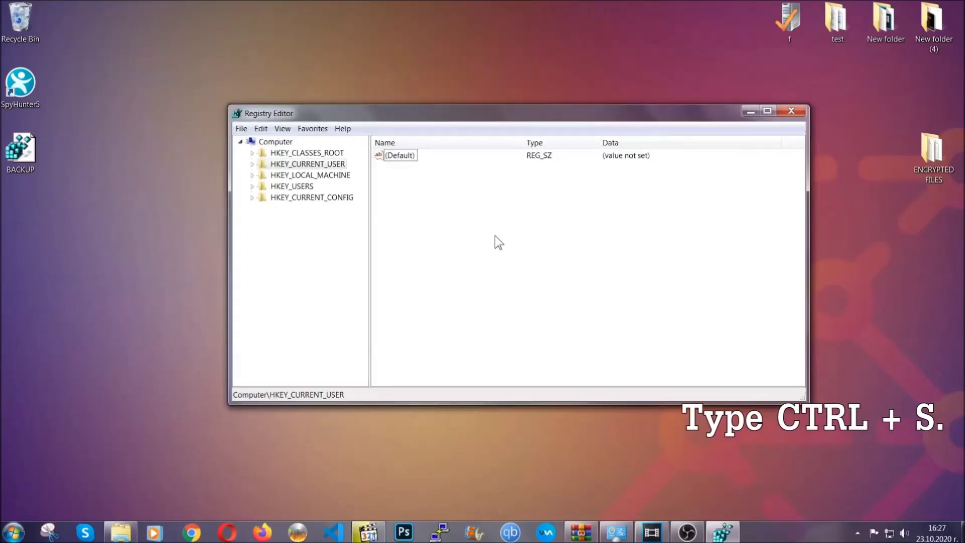
# - Find the RunOnce key with Ctrl+F, then select the neighbouring Run key
pyautogui.hotkey('ctrl', 'f')
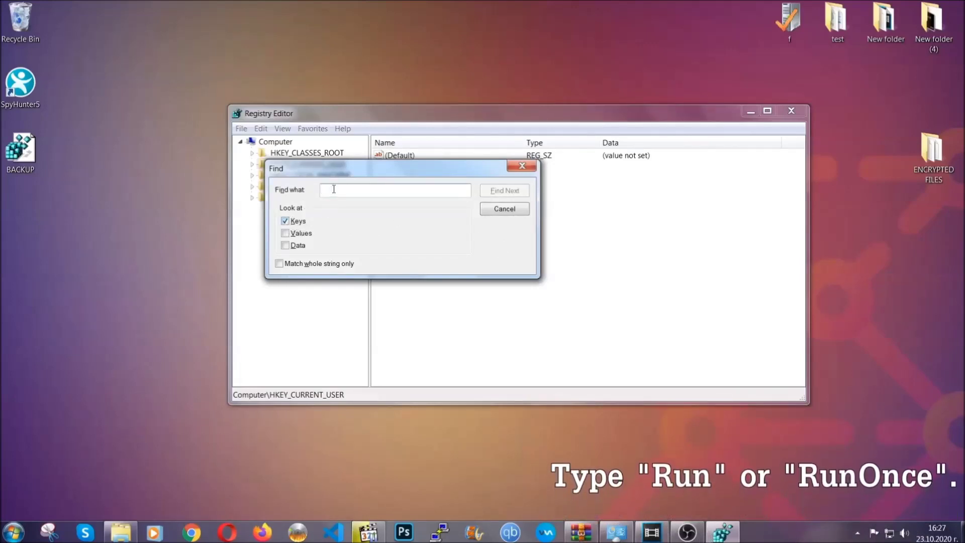
pyautogui.write('RunO')
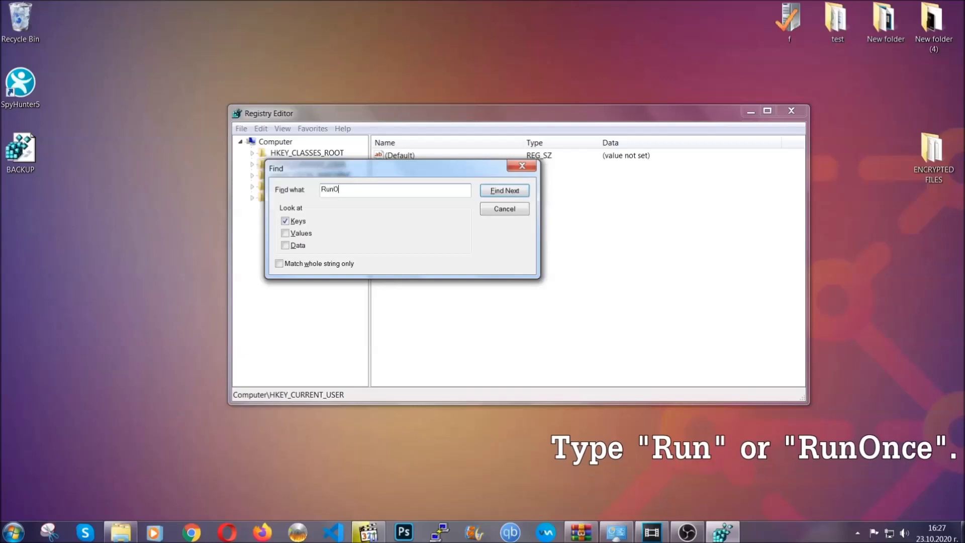
pyautogui.write('nce')
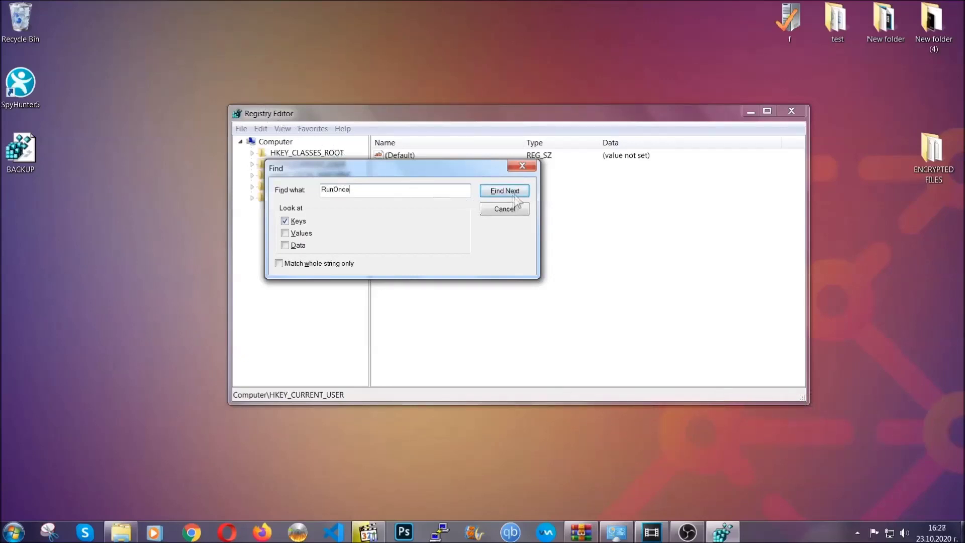
pyautogui.click(515, 192)
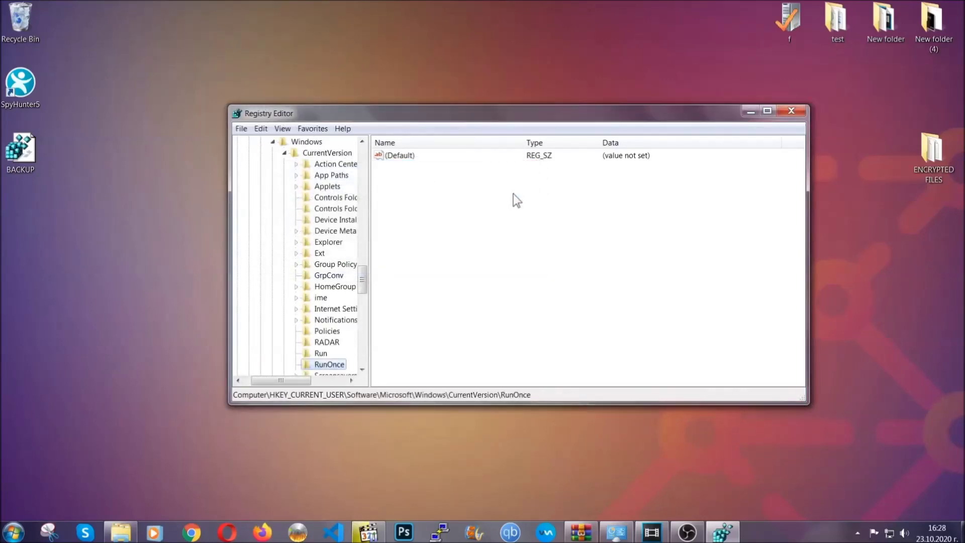
pyautogui.moveTo(363, 280); pyautogui.dragTo(363, 290)
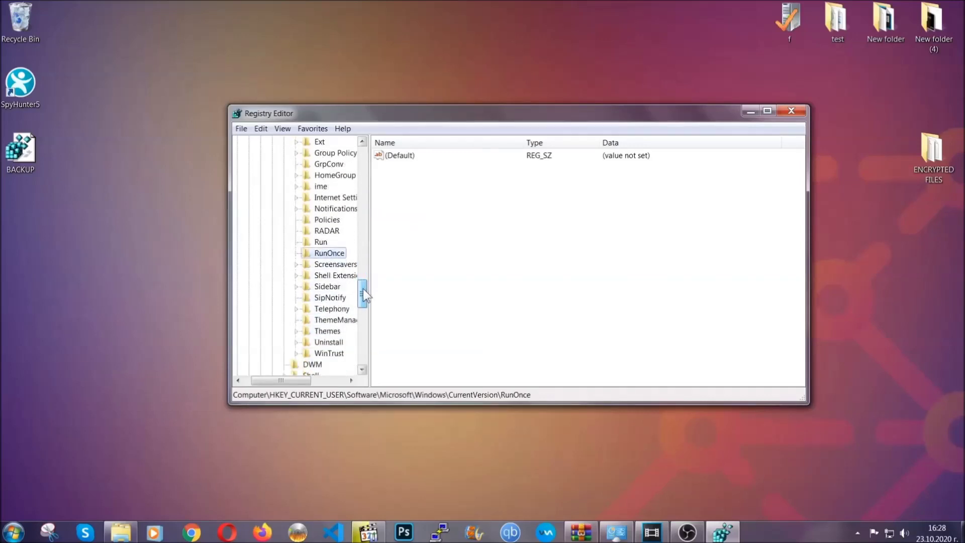
pyautogui.click(321, 243)
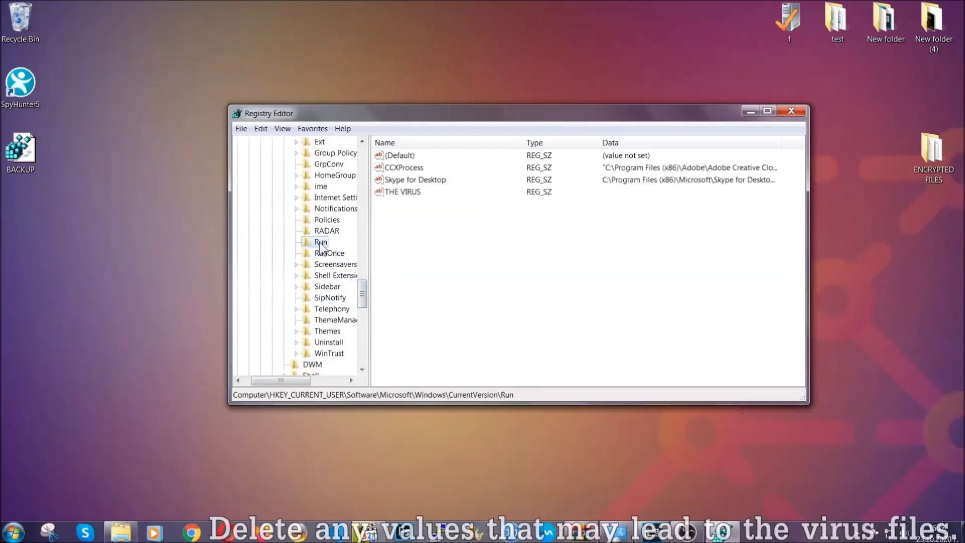
# - Delete the THE VIRUS value from the Run key and confirm the deletion
pyautogui.click(396, 193)
pyautogui.rightClick(397, 196)
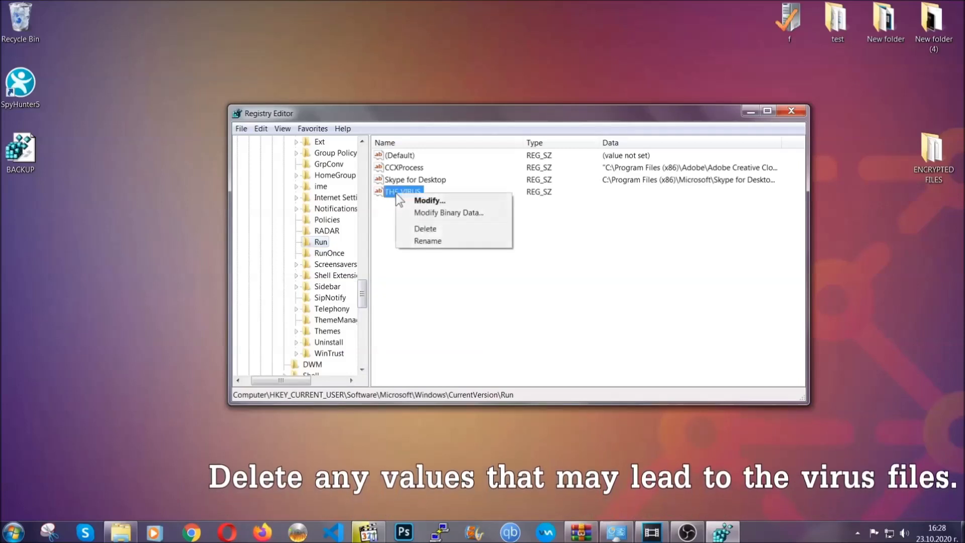
pyautogui.click(418, 230)
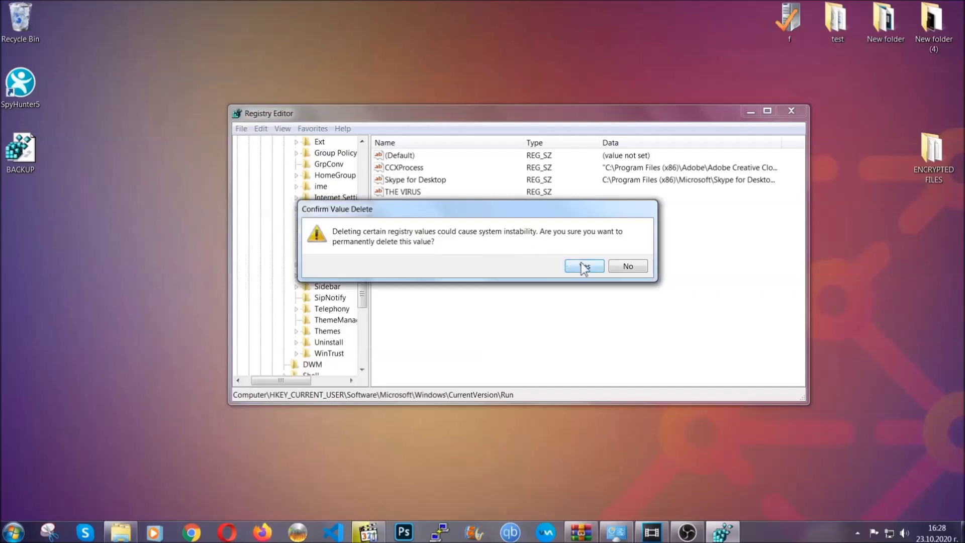
pyautogui.click(584, 267)
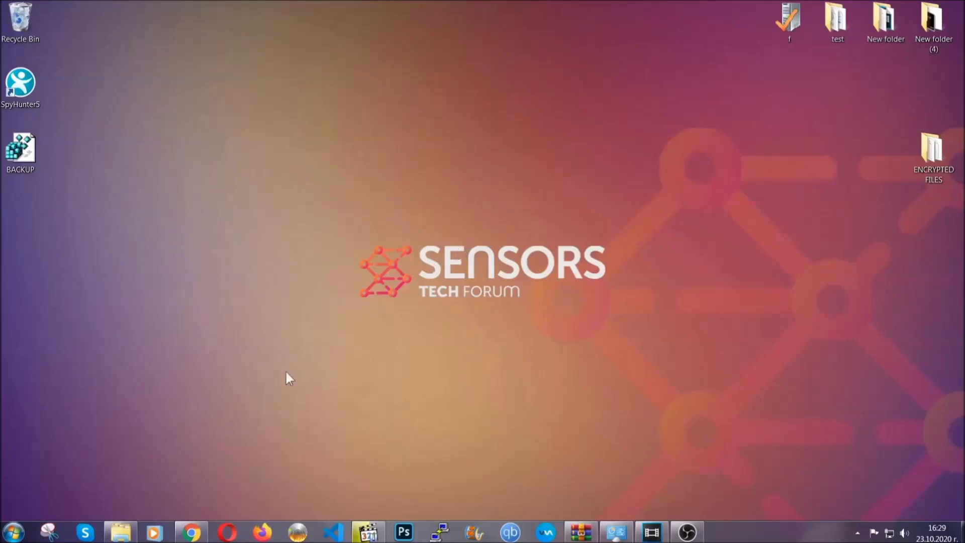
# - Return to Chrome's ransomware file-recovery article and scroll to its six restore methods
pyautogui.click(191, 534)
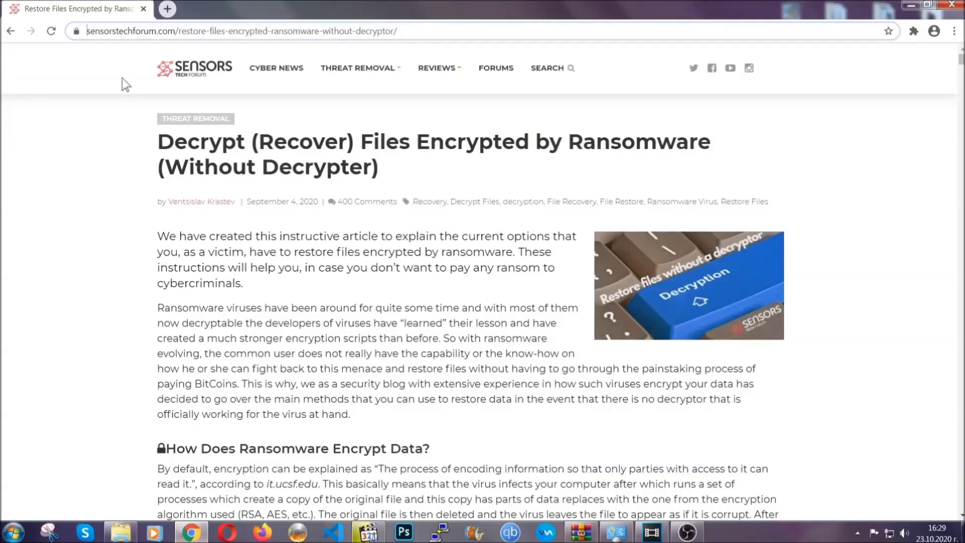
pyautogui.moveTo(87, 31); pyautogui.dragTo(435, 36)
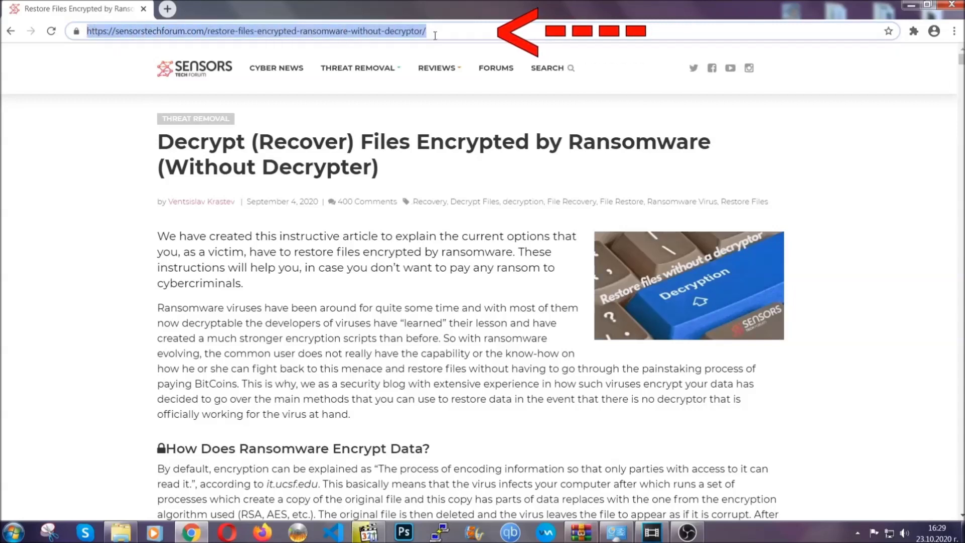
pyautogui.moveTo(436, 68)
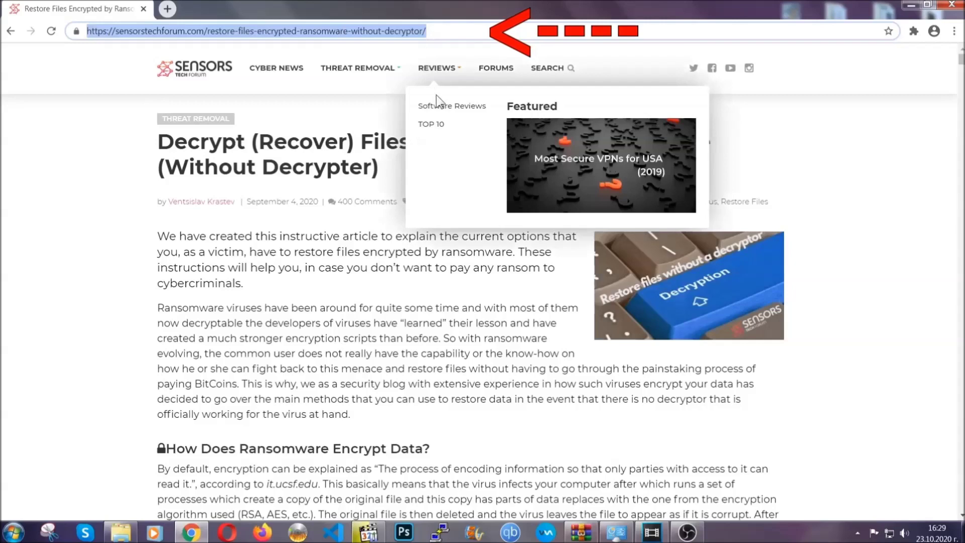
pyautogui.scroll(-5, 496, 275)
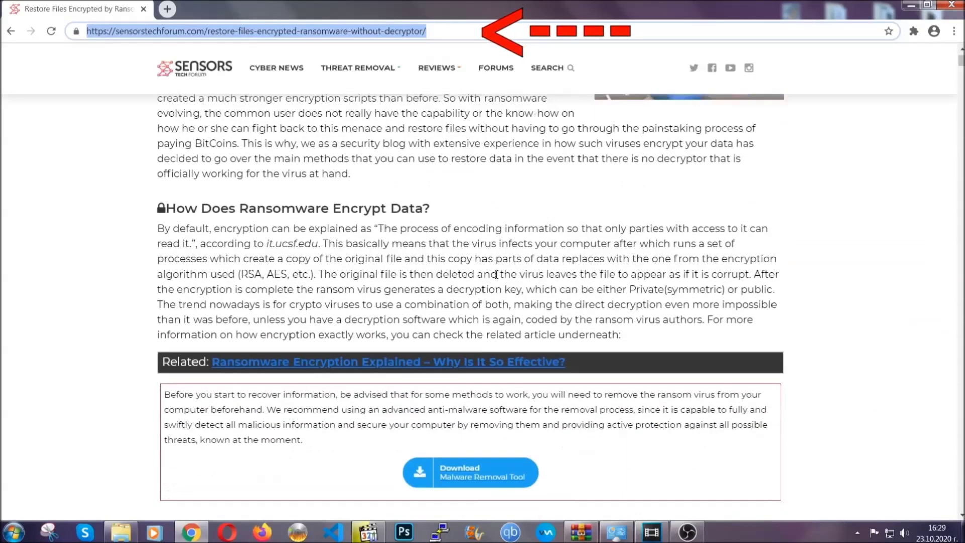
pyautogui.scroll(-3, 496, 274)
pyautogui.scroll(-3, 496, 275)
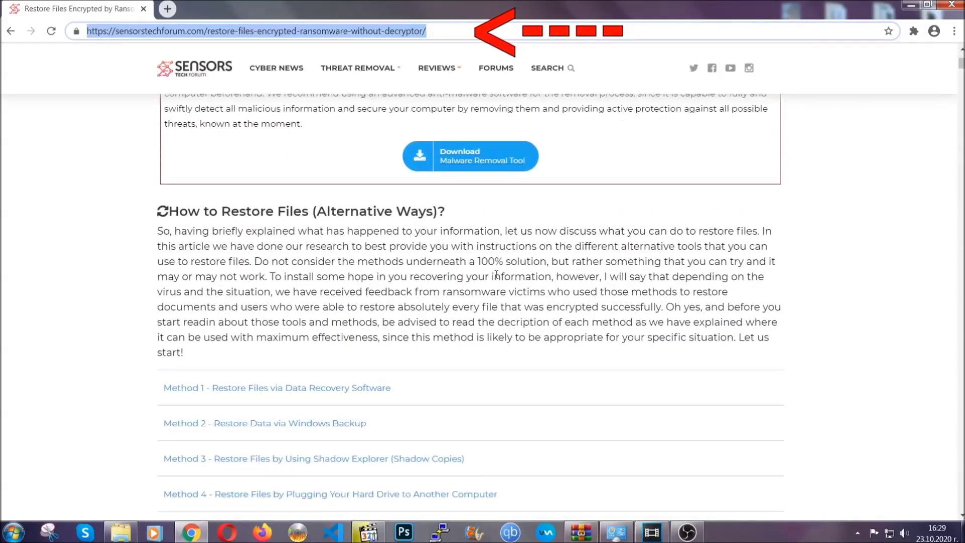
pyautogui.scroll(-1, 496, 274)
pyautogui.scroll(-3, 497, 275)
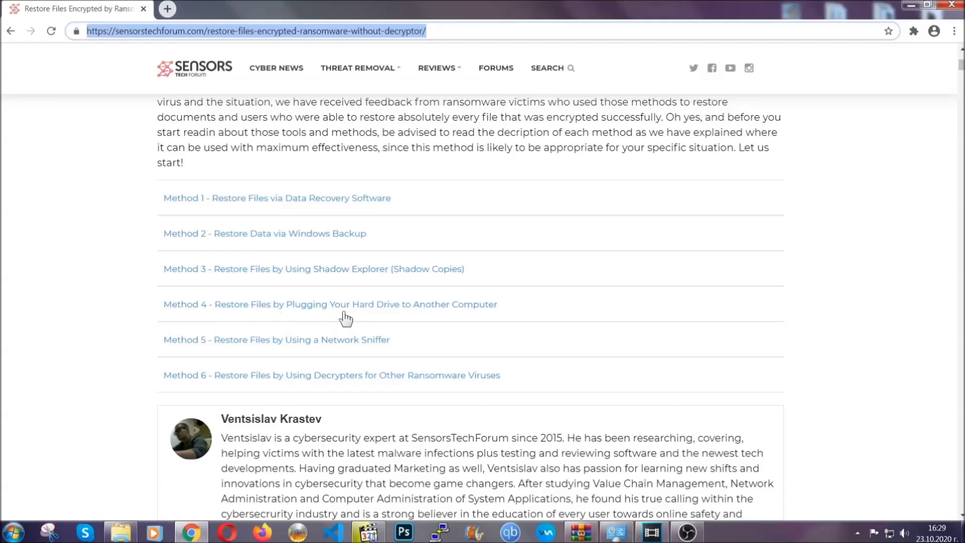
# - Expand the Method 2 Windows Backup section and look over its summary table
pyautogui.click(300, 233)
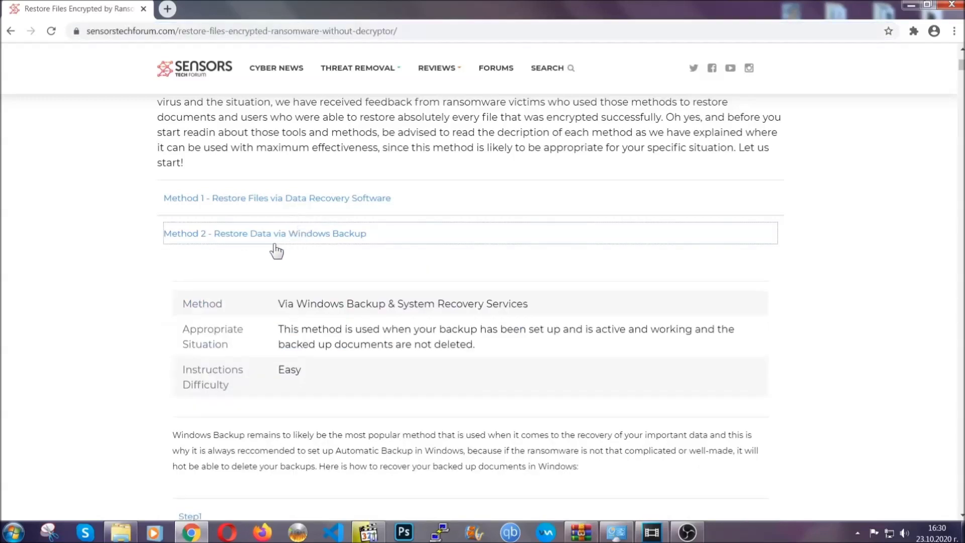
pyautogui.moveTo(278, 301); pyautogui.dragTo(340, 382)
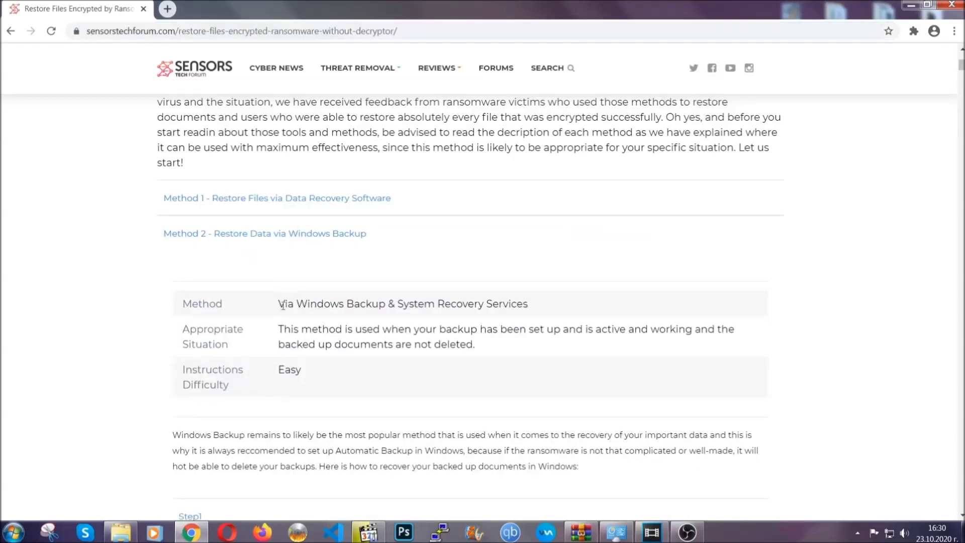
pyautogui.click(342, 378)
pyautogui.scroll(-2, 344, 374)
pyautogui.scroll(-1, 344, 375)
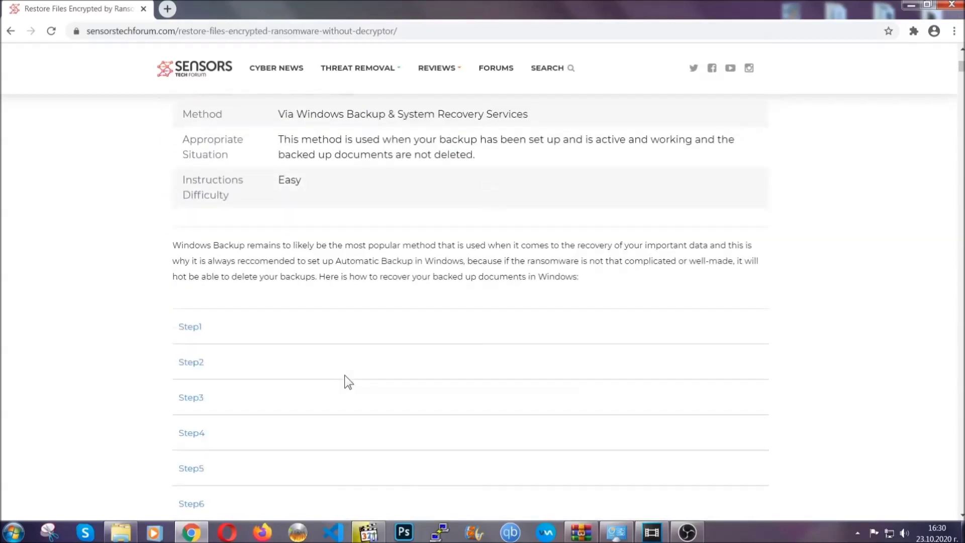
pyautogui.scroll(-1, 345, 375)
# - Expand the Step1, Step2 and Step3 instructions under the Windows Backup method
pyautogui.click(201, 264)
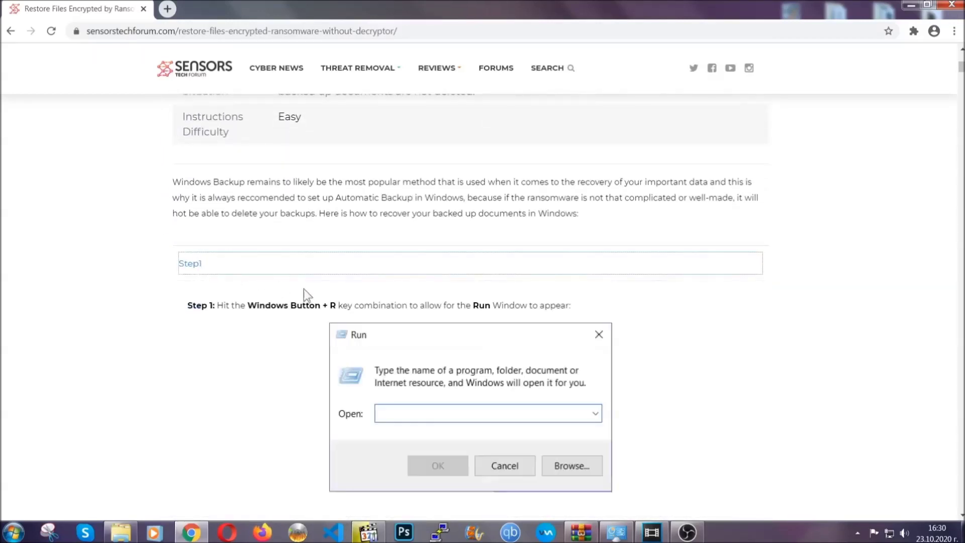
pyautogui.scroll(-4, 453, 313)
pyautogui.click(226, 316)
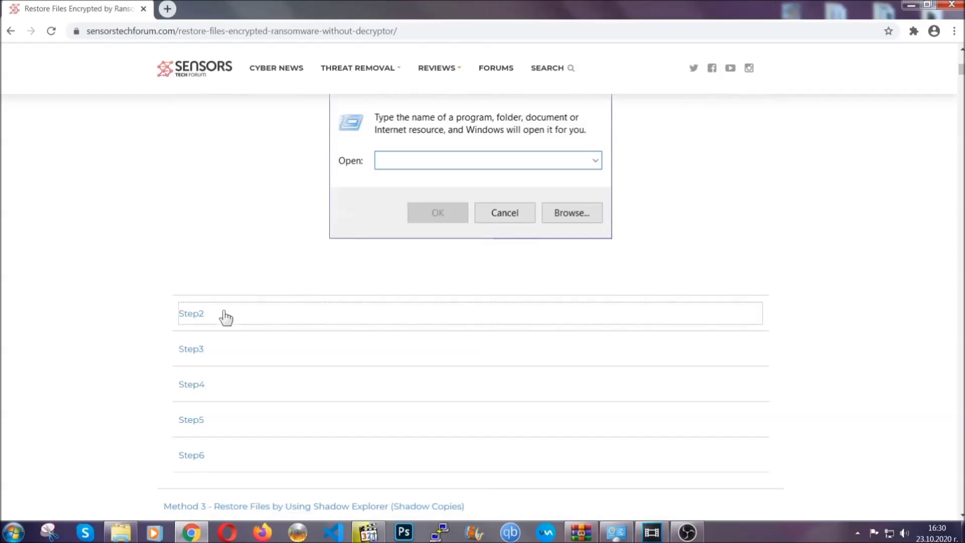
pyautogui.scroll(-3, 432, 318)
pyautogui.scroll(-1, 402, 331)
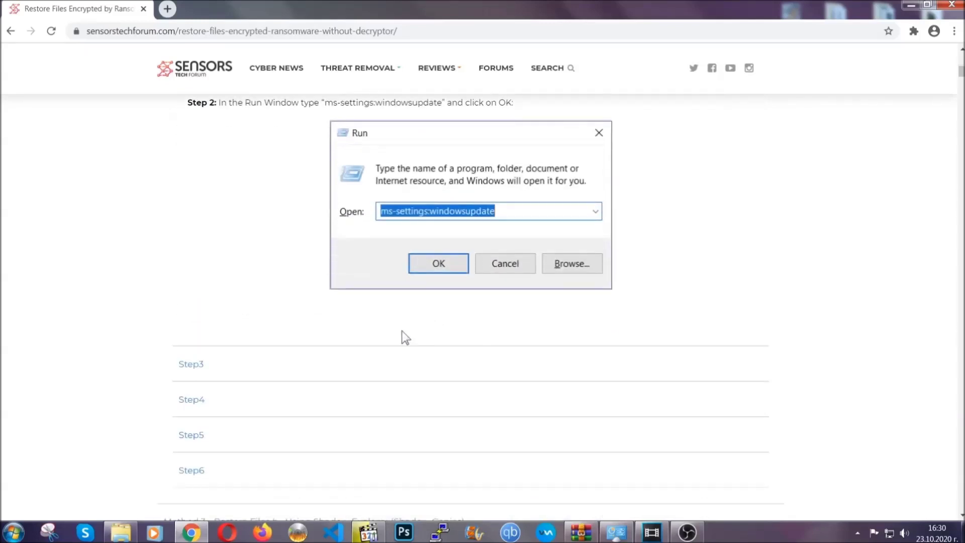
pyautogui.click(284, 368)
# - Scroll through the expanded steps, then back up to the article's title
pyautogui.scroll(-1, 402, 347)
pyautogui.scroll(-2, 427, 346)
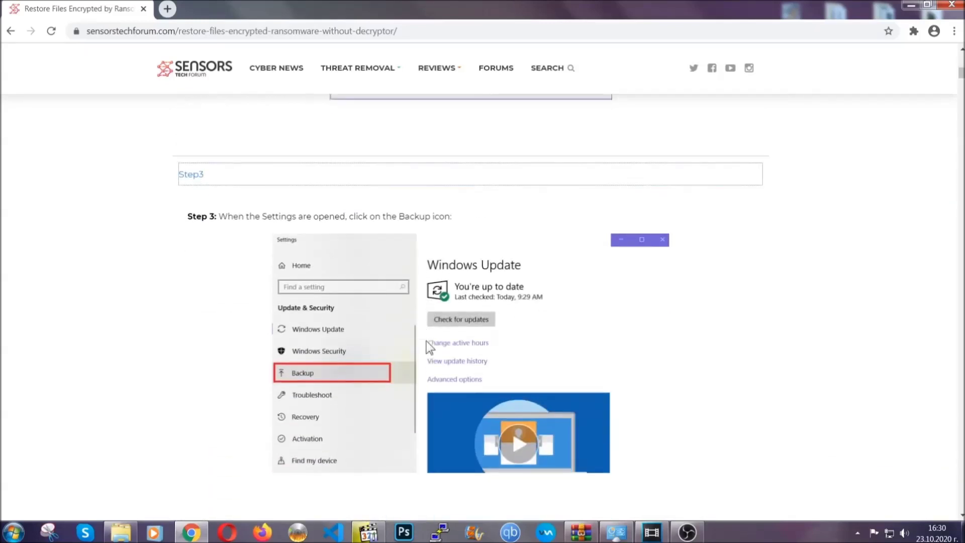
pyautogui.scroll(-2, 426, 340)
pyautogui.scroll(-2, 424, 343)
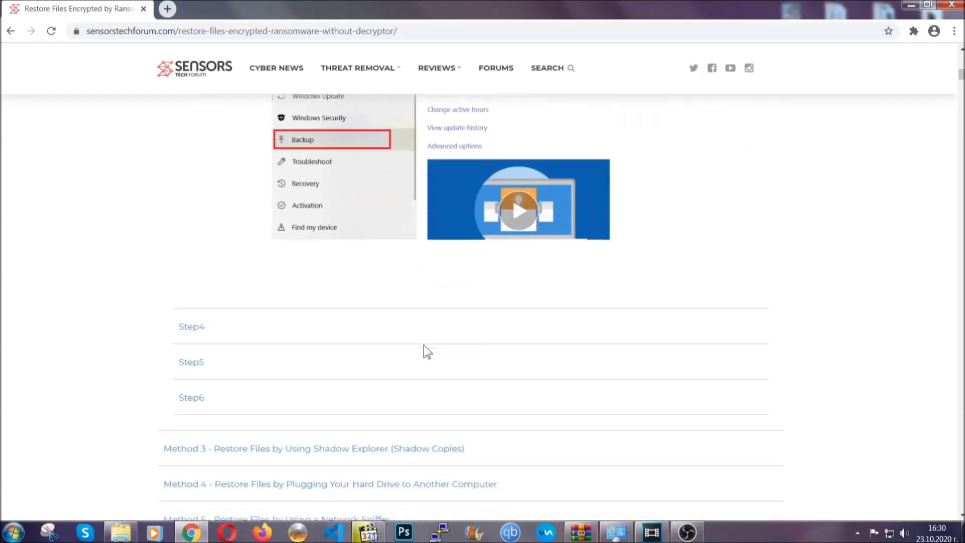
pyautogui.scroll(-1, 424, 345)
pyautogui.scroll(-3, 424, 345)
pyautogui.scroll(-2, 423, 345)
pyautogui.scroll(-1, 424, 345)
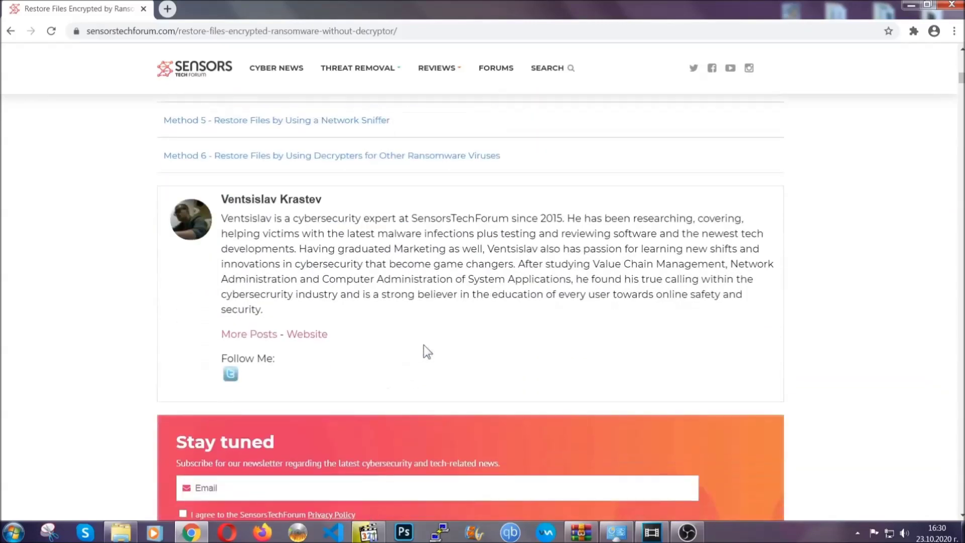
pyautogui.scroll(3, 424, 345)
pyautogui.scroll(5, 423, 346)
pyautogui.scroll(5, 421, 357)
pyautogui.scroll(5, 421, 359)
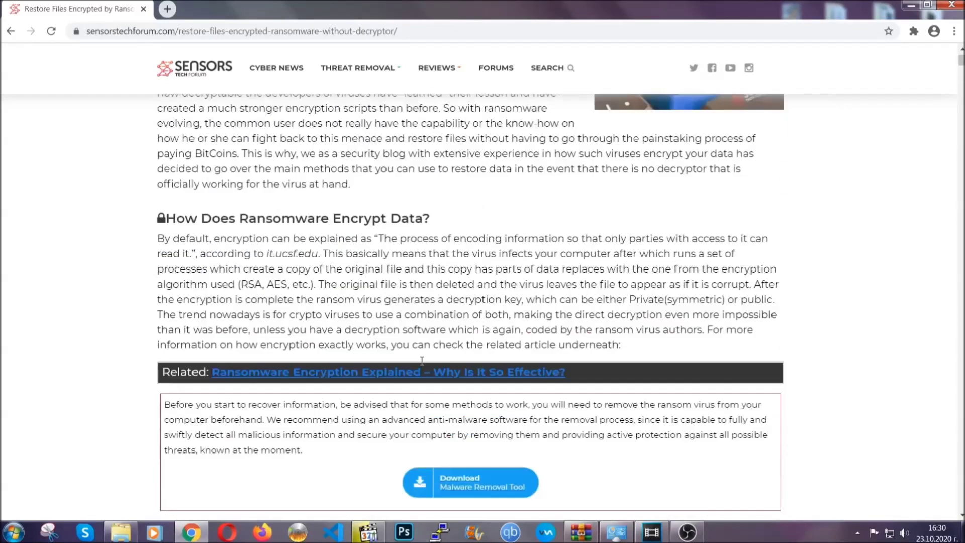
pyautogui.scroll(5, 422, 359)
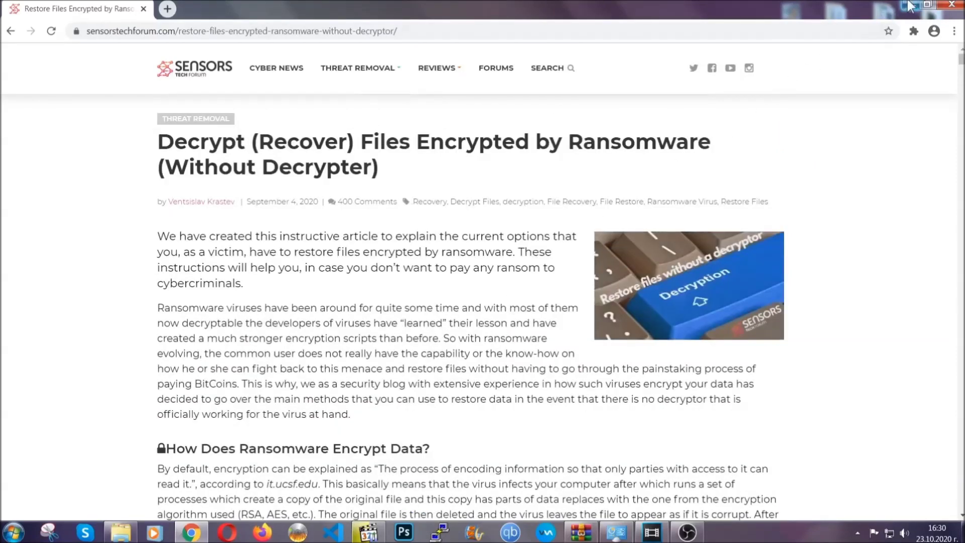
# - Minimise the Chrome article window to reveal the desktop with BACKUP and ENCRYPTED FILES
pyautogui.click(910, 6)
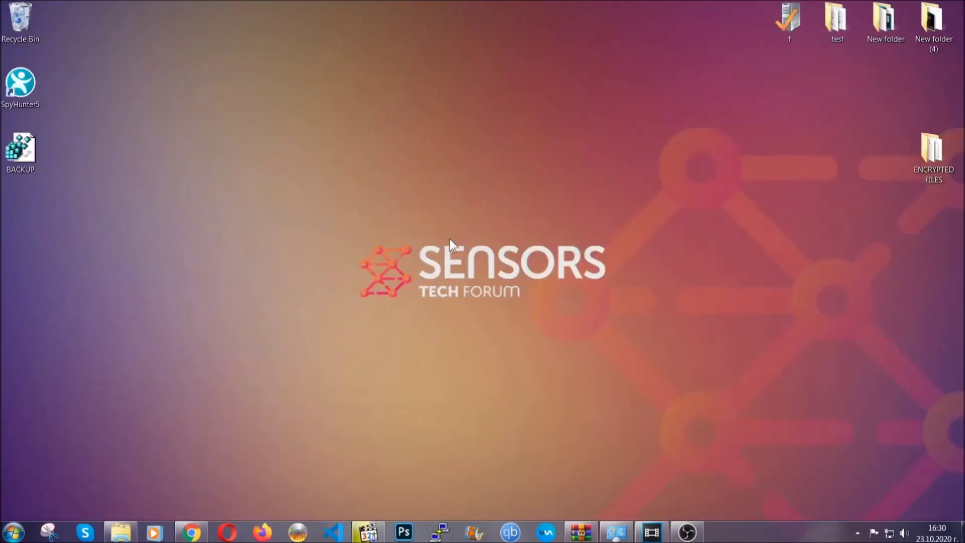